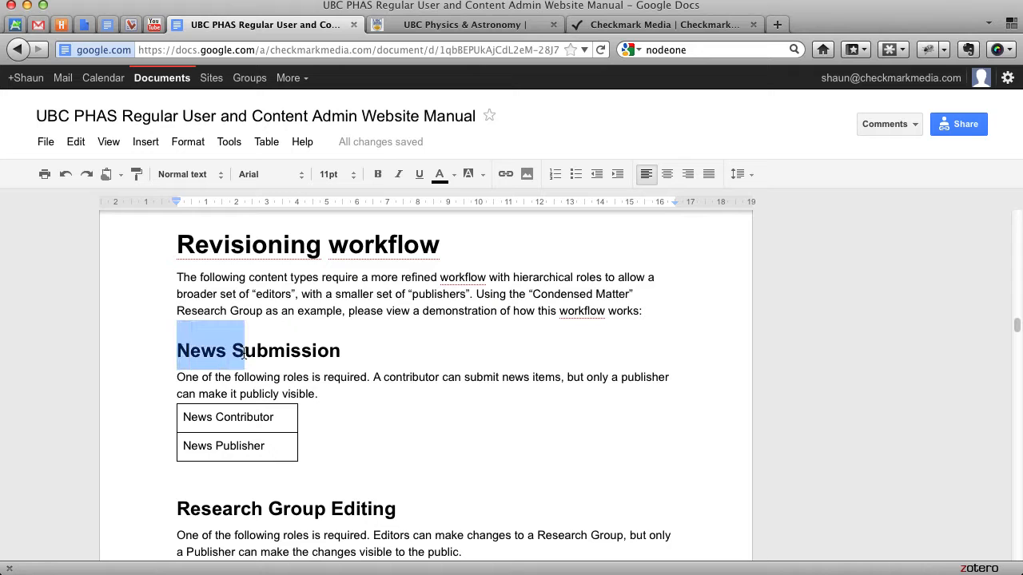
Look over the News Submission, Research Group Editing and Regular Page Editing sections of the website manual.
drag(177, 521, 434, 509)
scroll(434, 509, down, 15)
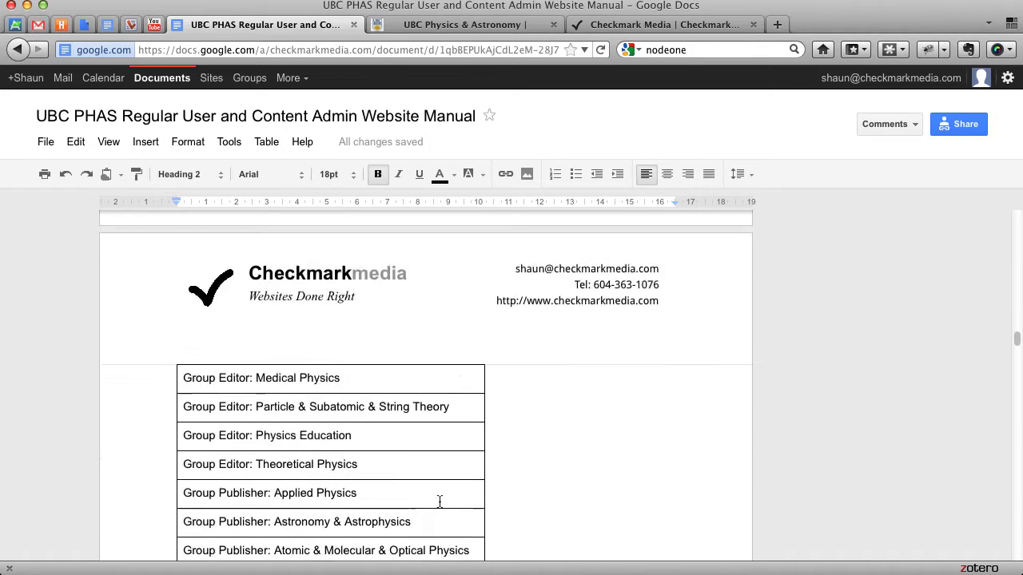
drag(170, 384, 290, 404)
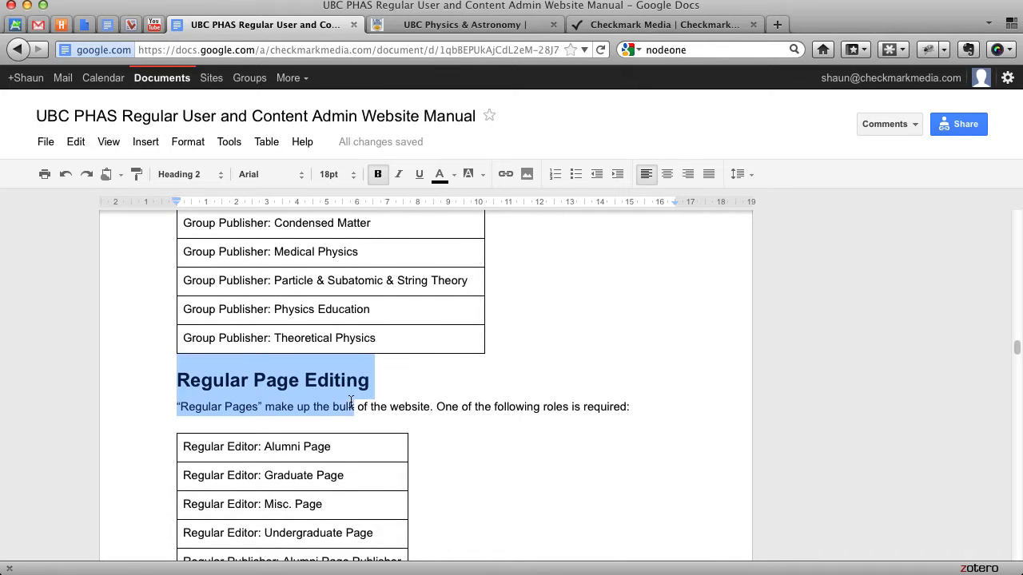
click(543, 377)
scroll(535, 378, up, 5)
scroll(535, 377, up, 10)
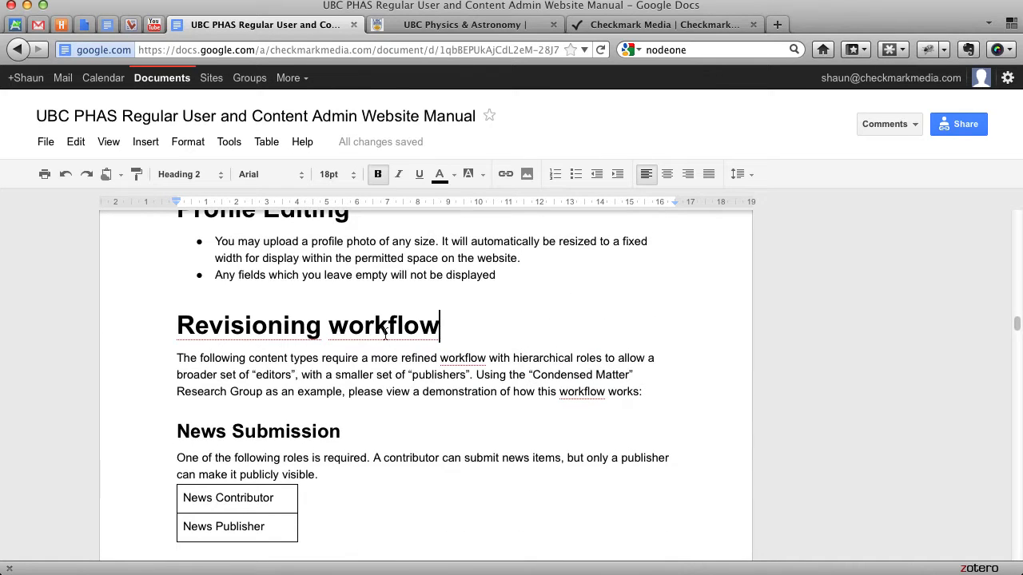
Highlight the Revisioning workflow heading and the News Submission heading in turn to point them out.
drag(441, 328, 179, 333)
click(364, 391)
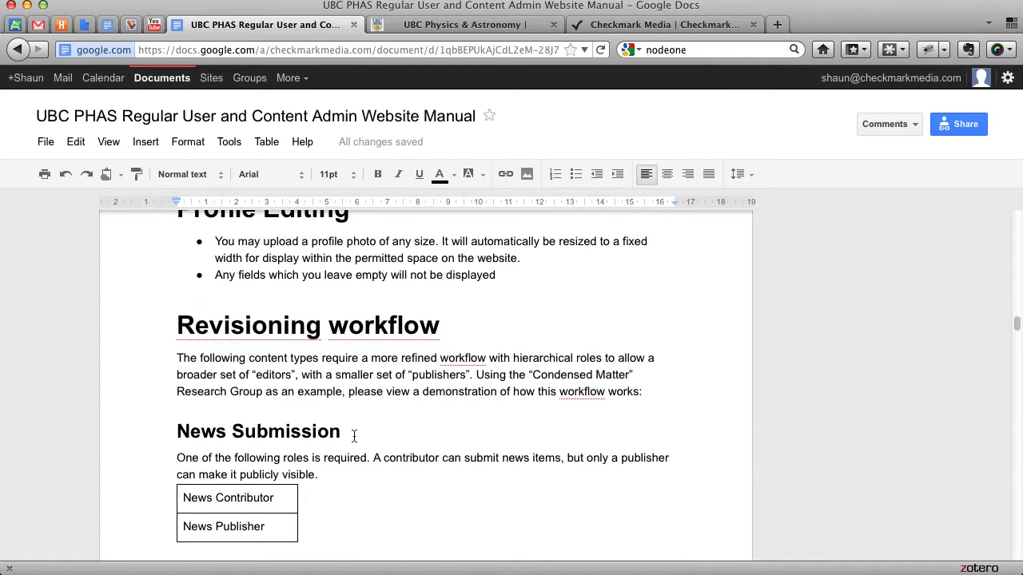
drag(354, 435, 142, 424)
click(216, 427)
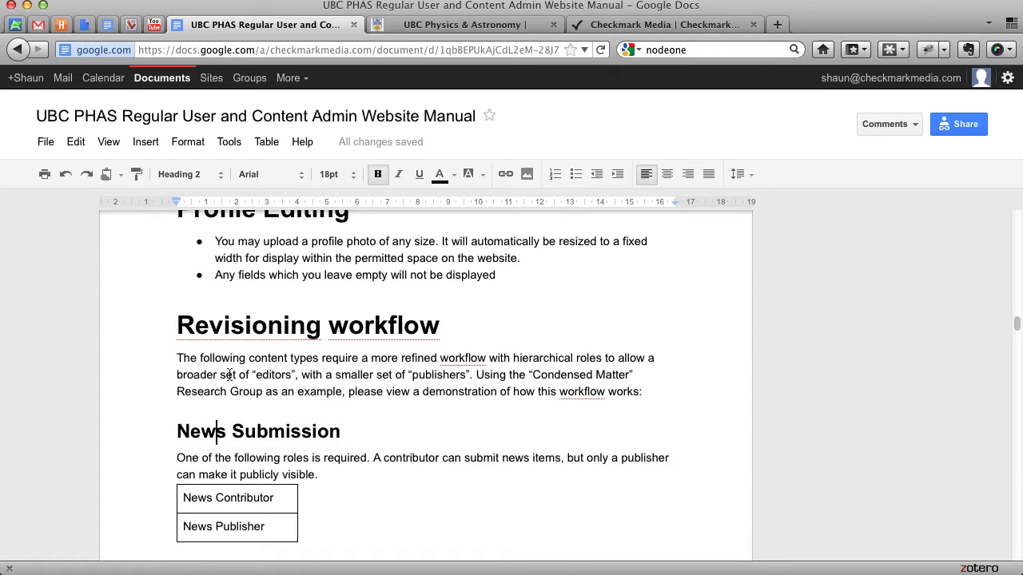
Highlight the words "editors", "publishers" and "Condensed Matter" in the introduction under Revisioning workflow.
drag(252, 376, 296, 376)
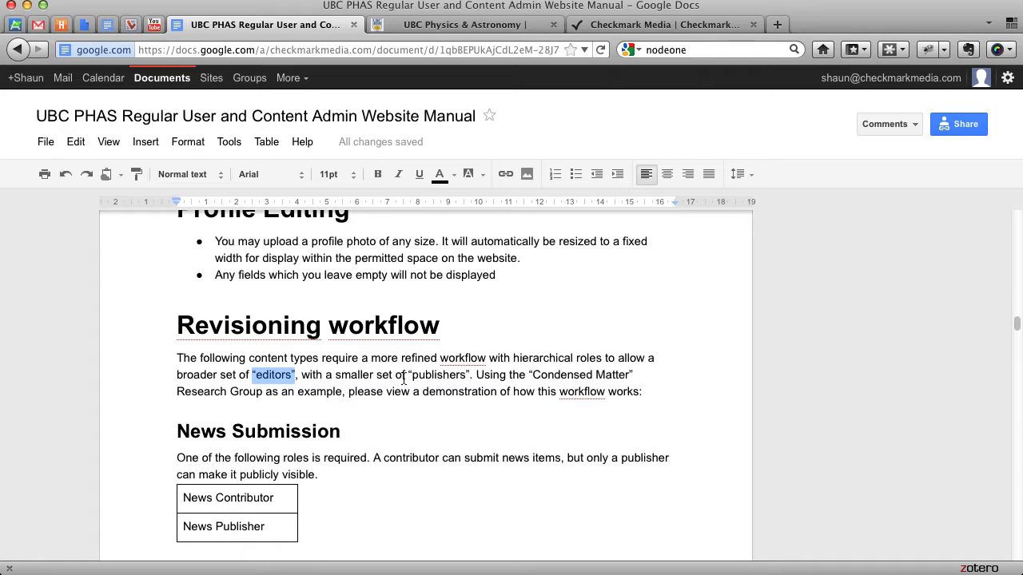
drag(410, 376, 463, 374)
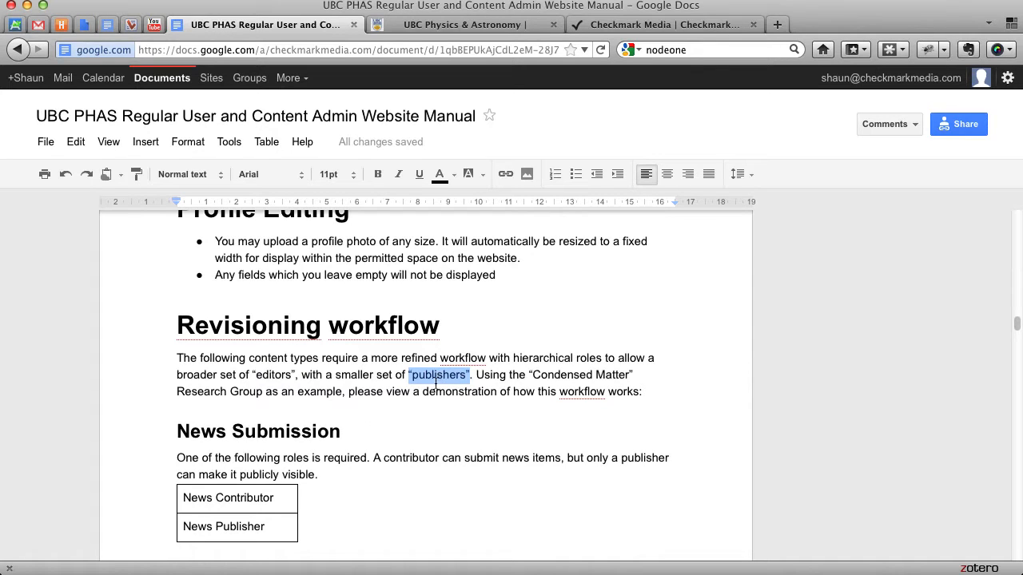
drag(254, 376, 292, 374)
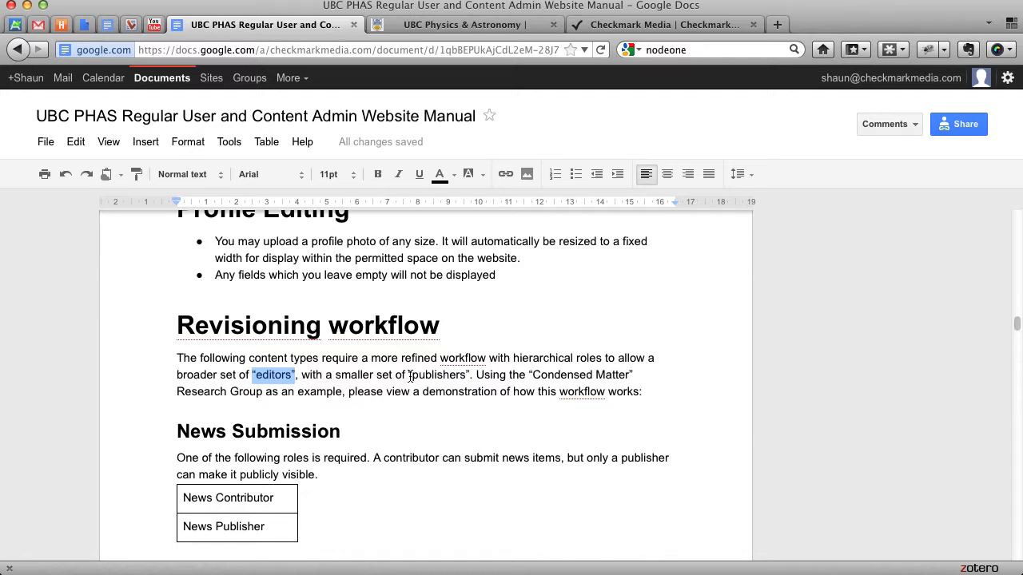
drag(411, 377, 467, 379)
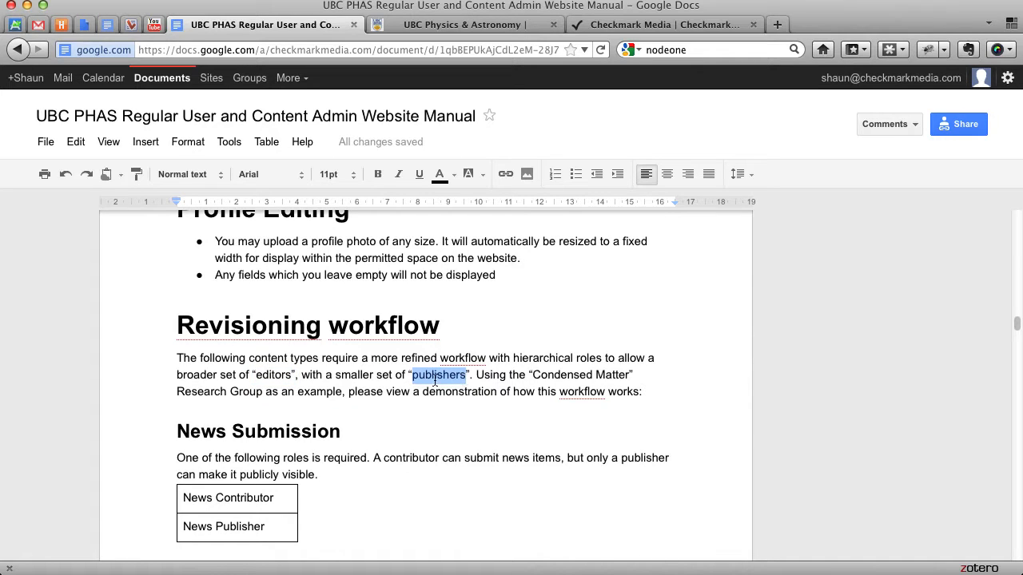
click(436, 379)
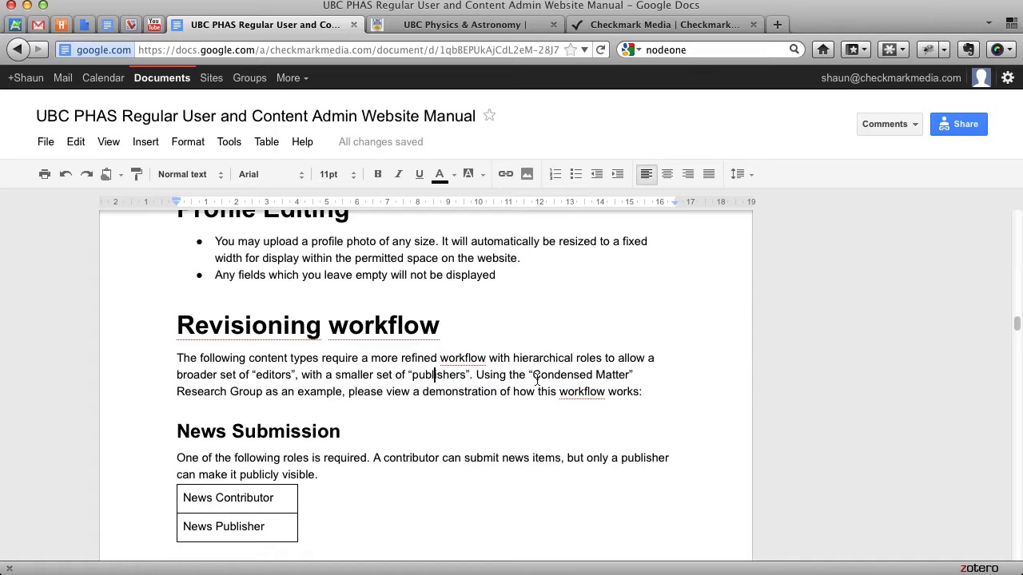
drag(533, 378, 627, 375)
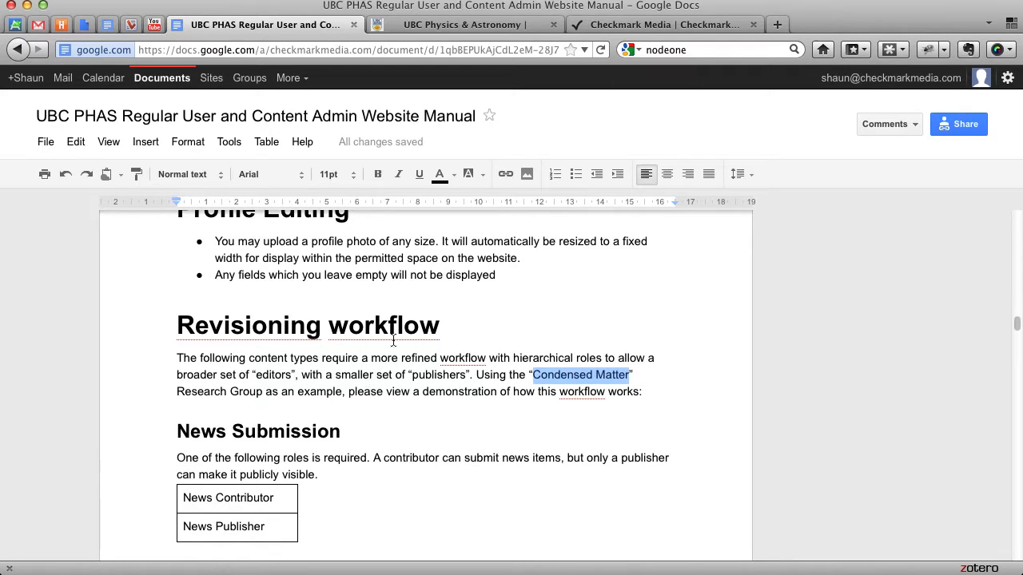
Find and highlight the Group Editor and Group Publisher roles for Condensed Matter in the Research Group Editing table.
scroll(500, 457, down, 5)
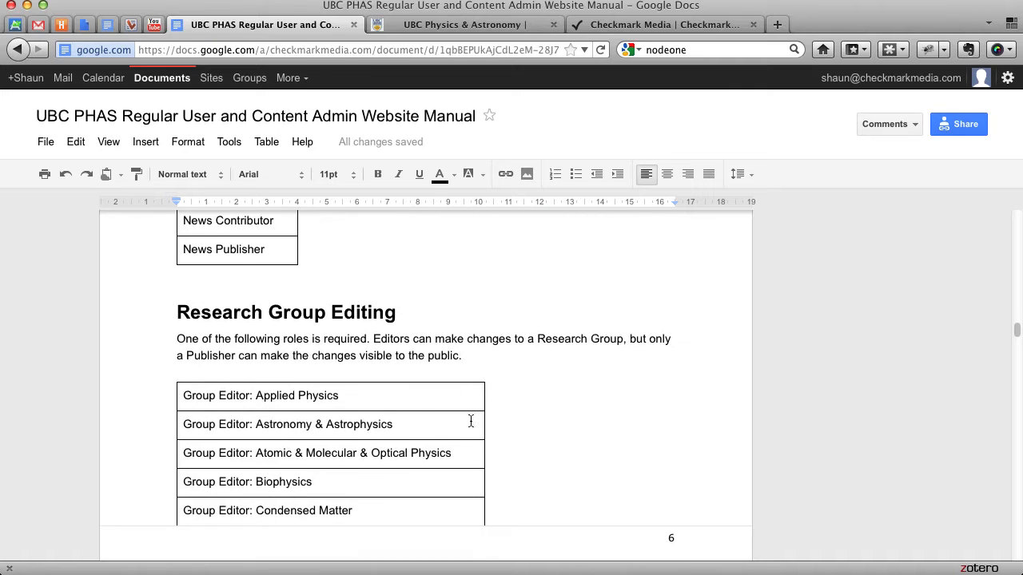
scroll(374, 415, down, 2)
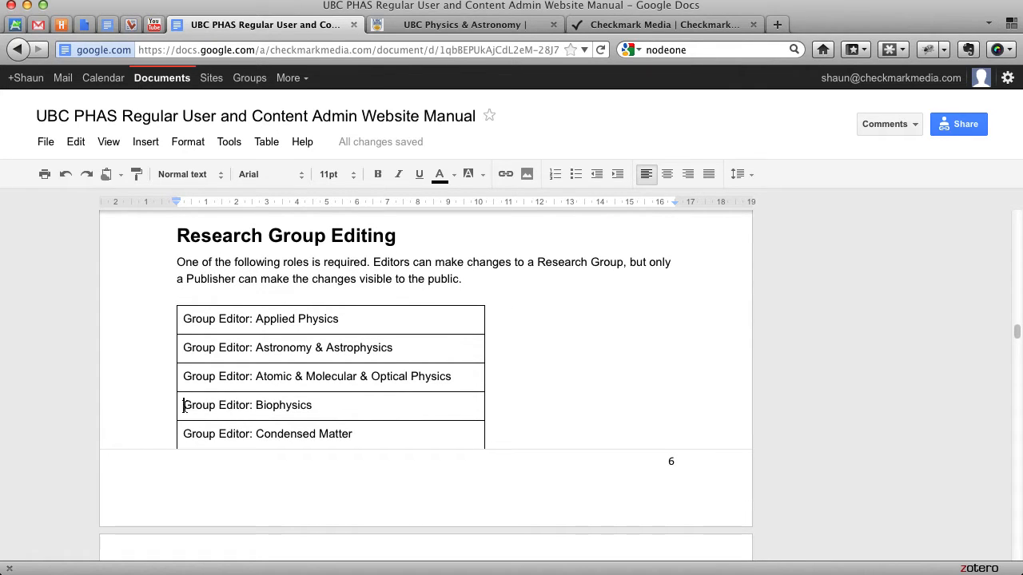
drag(183, 406, 217, 405)
click(215, 433)
drag(179, 433, 352, 432)
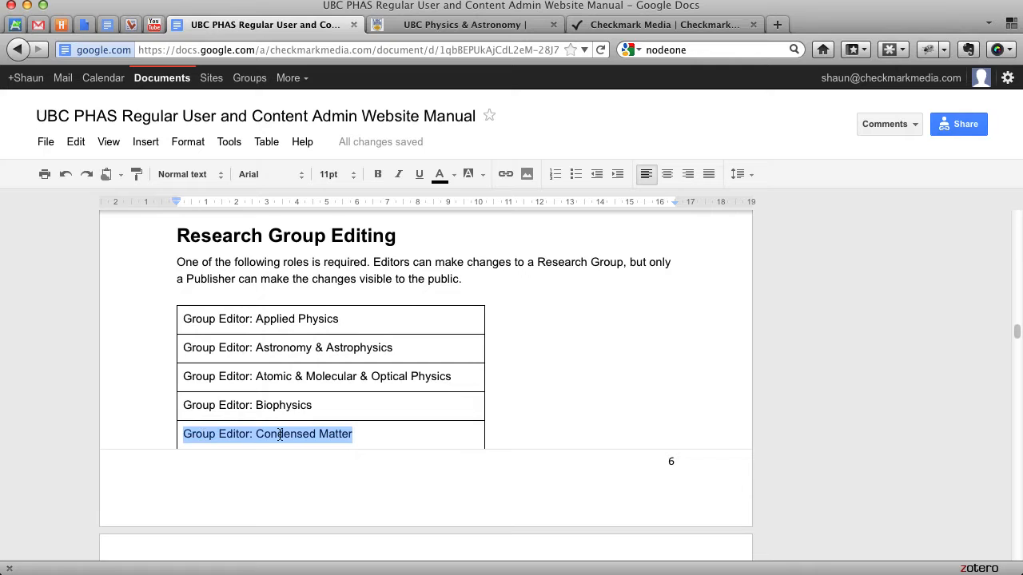
scroll(403, 441, down, 10)
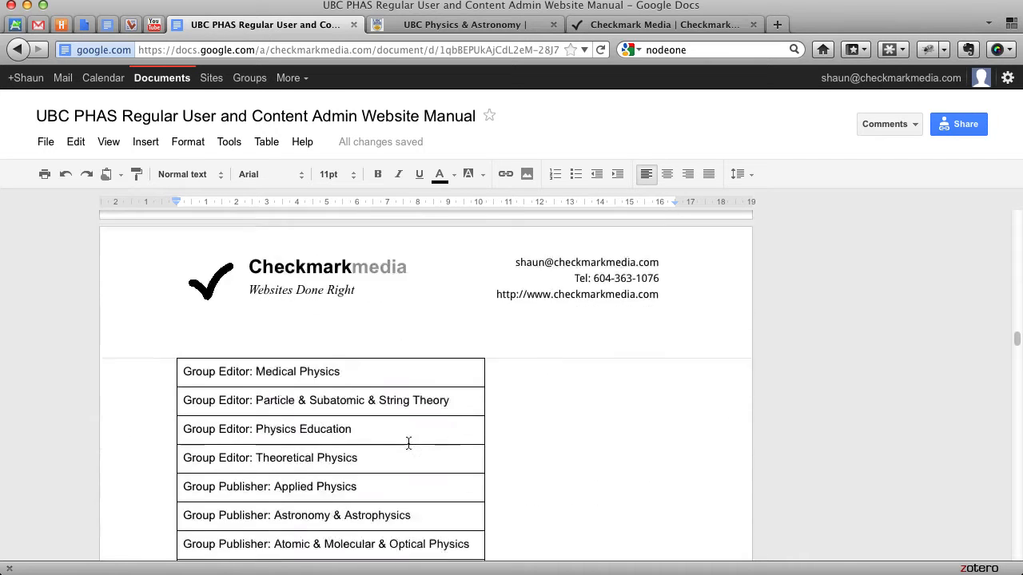
scroll(408, 444, down, 1)
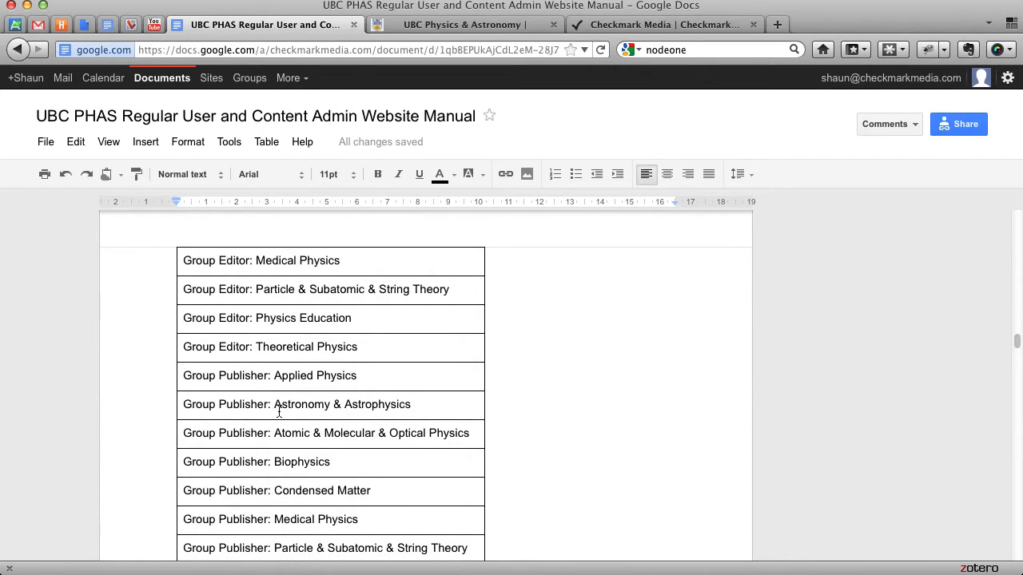
scroll(322, 437, down, 3)
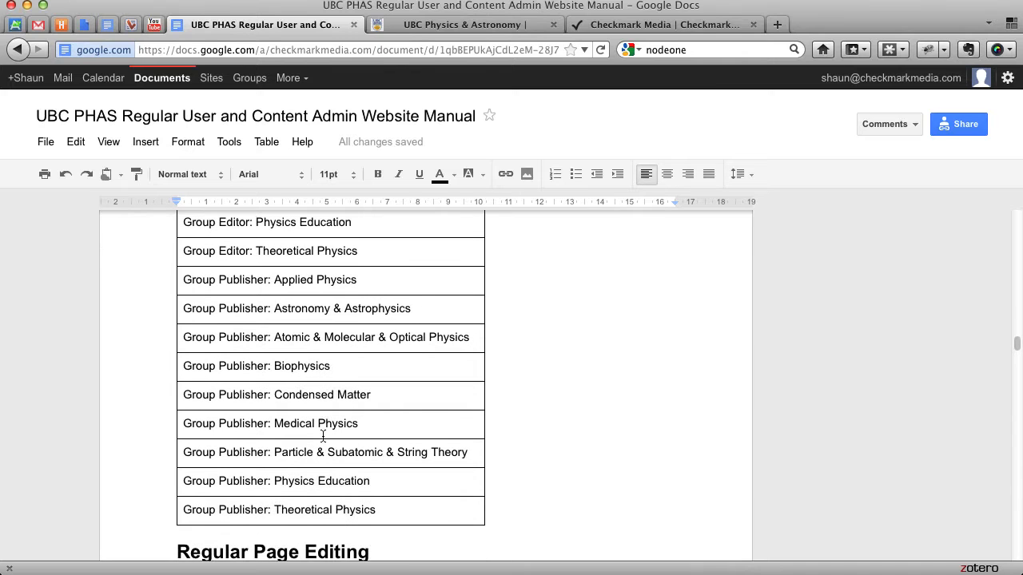
drag(187, 393, 373, 396)
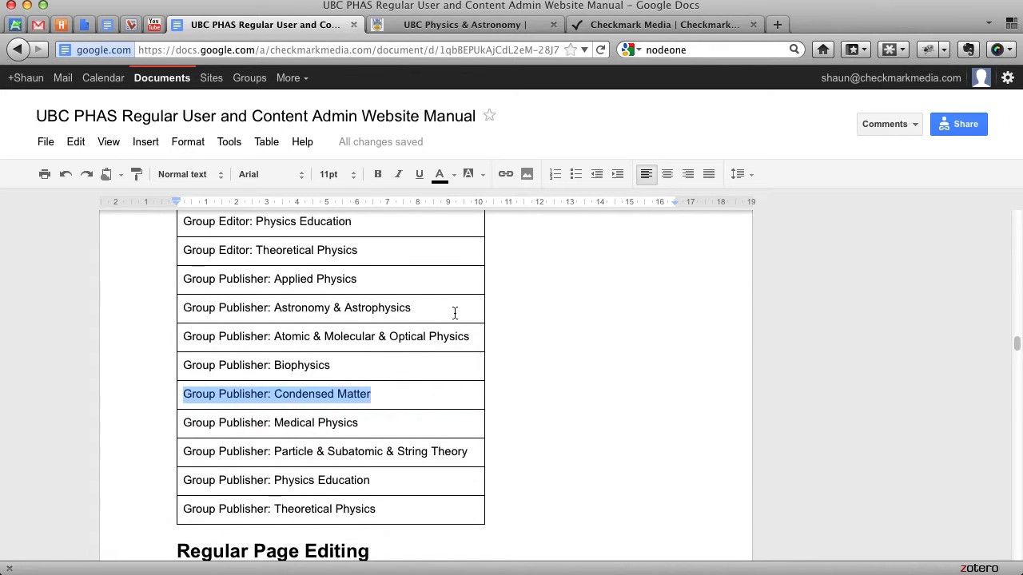
Switch to the UBC Physics & Astronomy website and open the Applied Physics research area page.
click(479, 27)
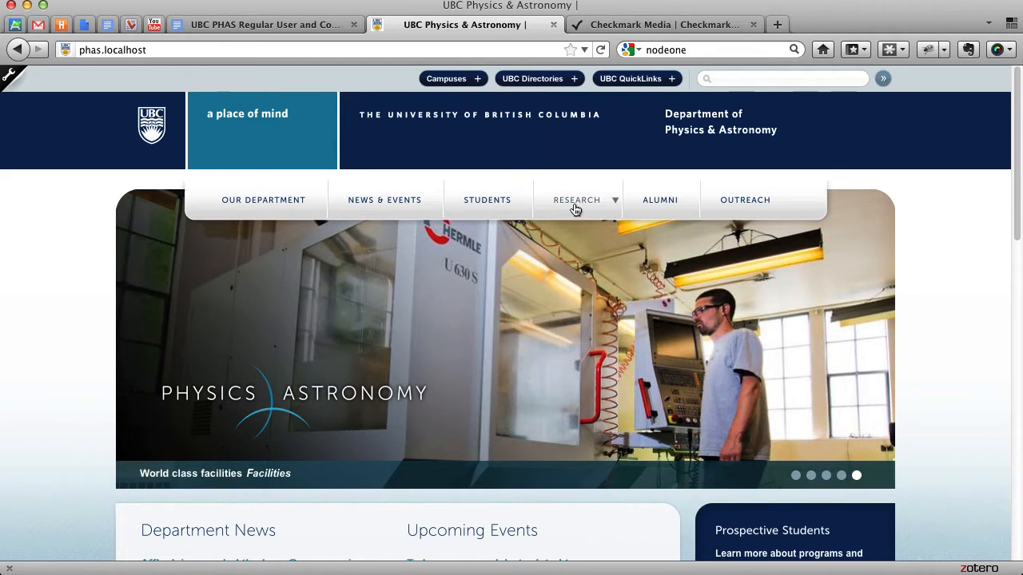
mouse_move(574, 209)
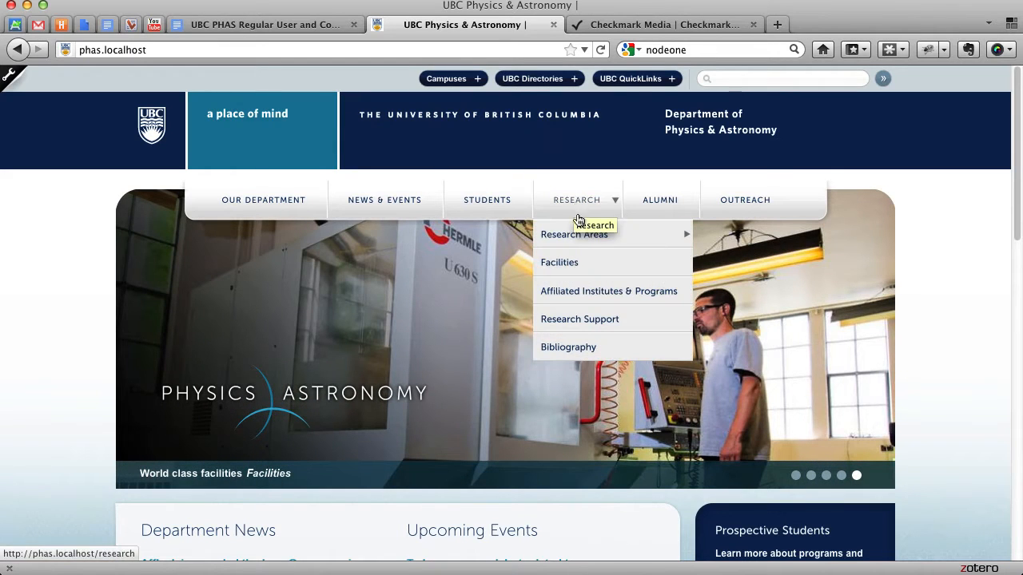
mouse_move(584, 239)
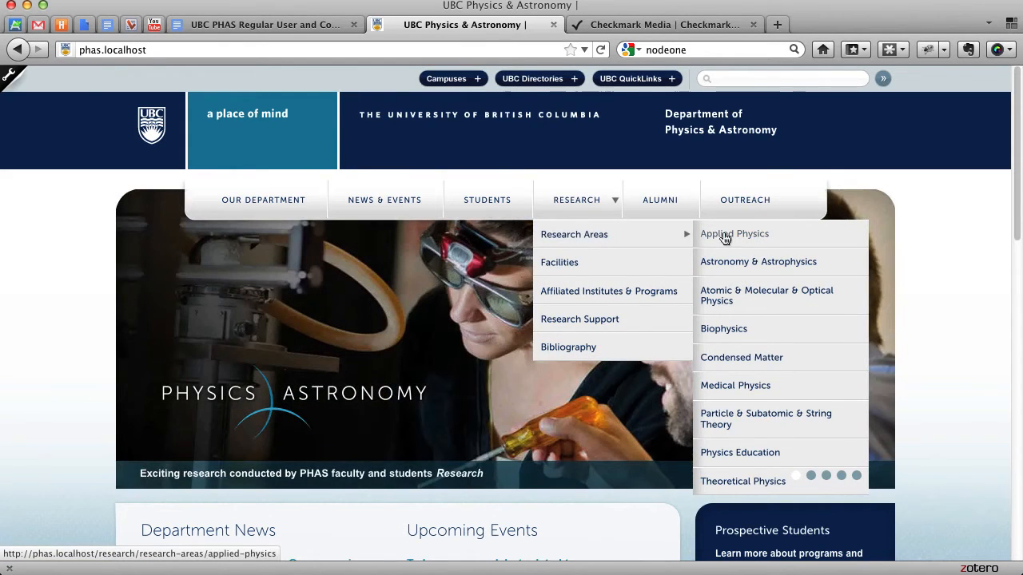
click(725, 238)
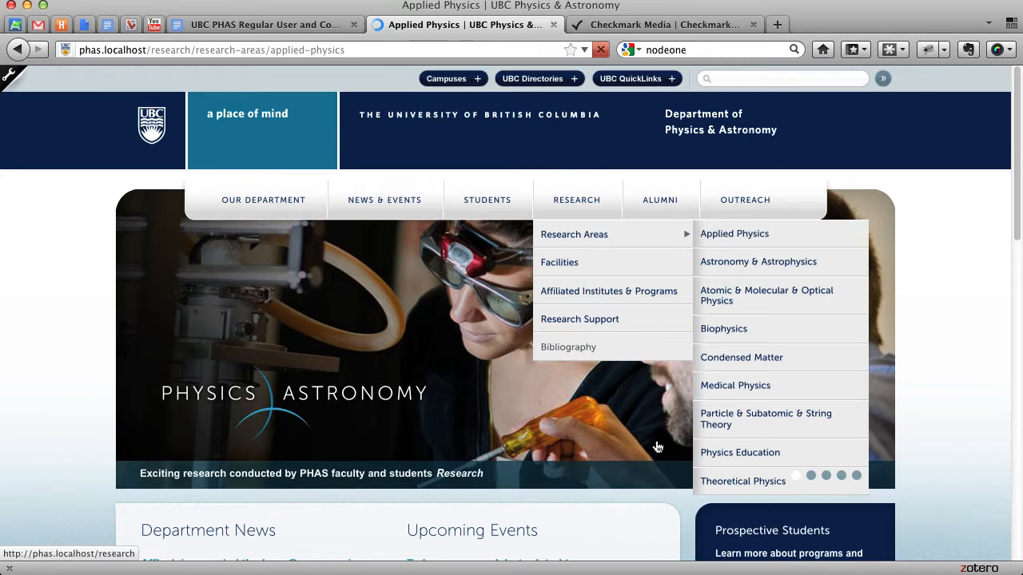
Examine the Applied Physics page from its revision options down to the account links to check the available editing access.
scroll(682, 468, down, 5)
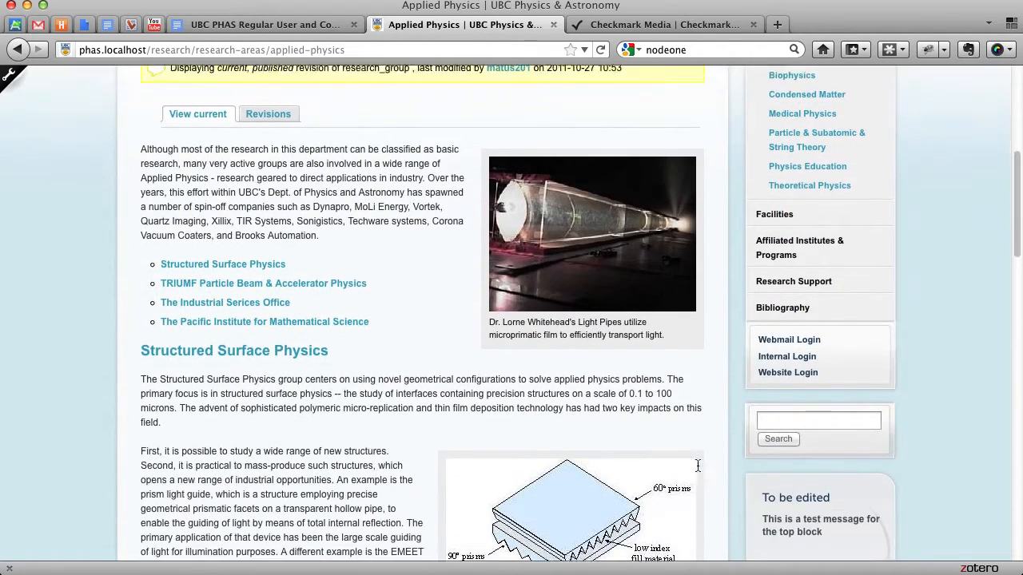
scroll(711, 464, down, 5)
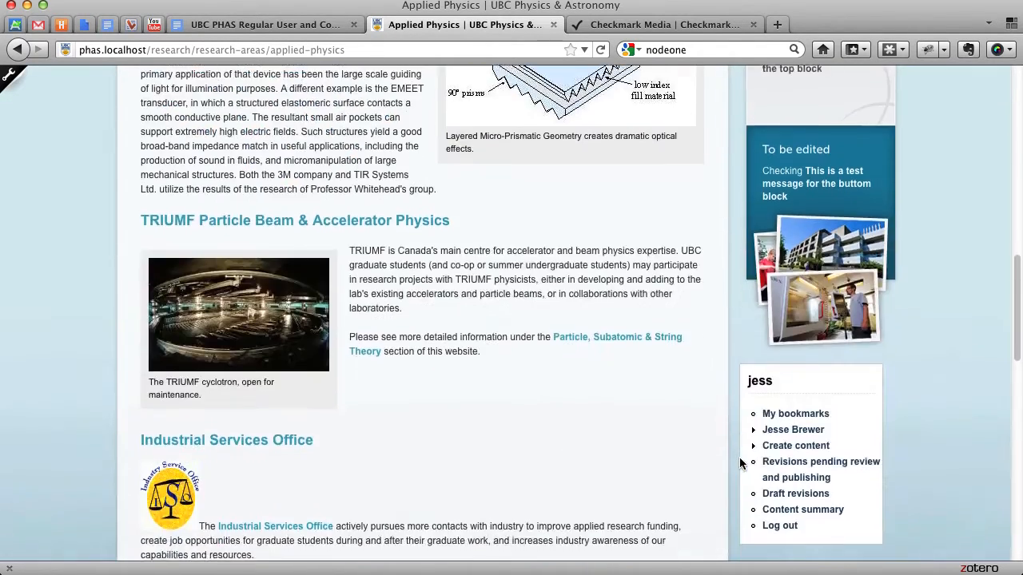
click(731, 345)
scroll(732, 208, up, 15)
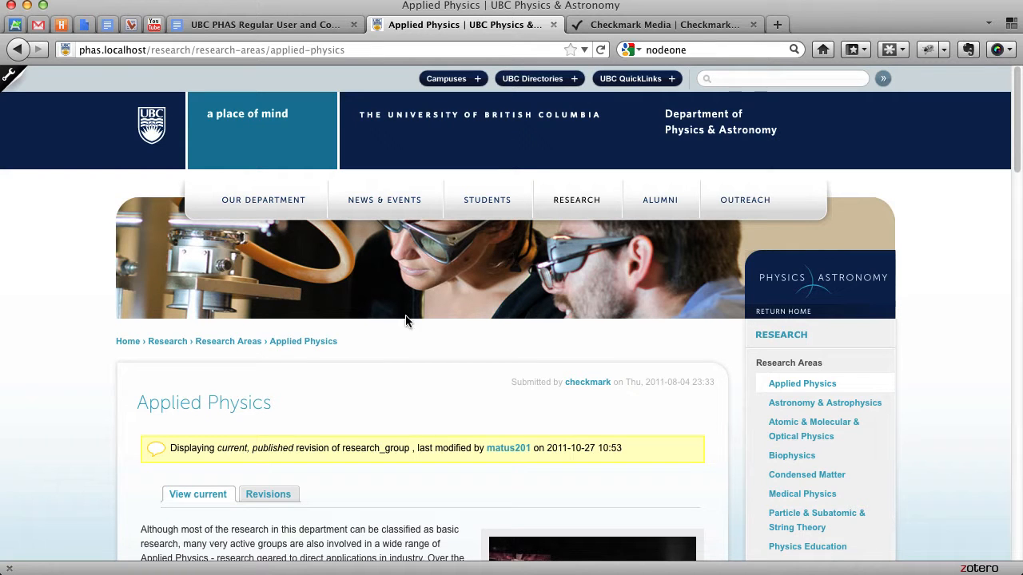
scroll(417, 389, down, 8)
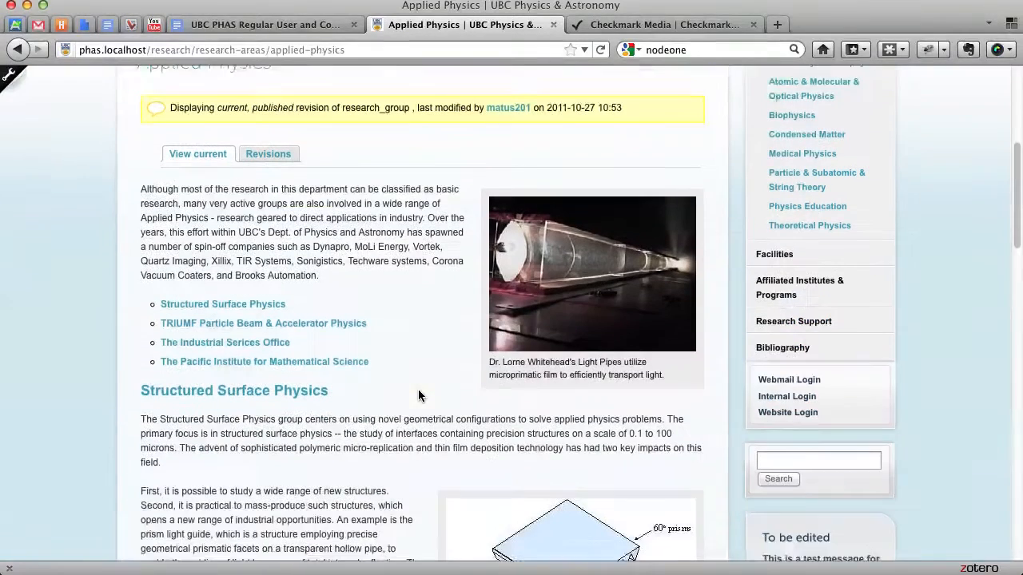
scroll(63, 242, up, 8)
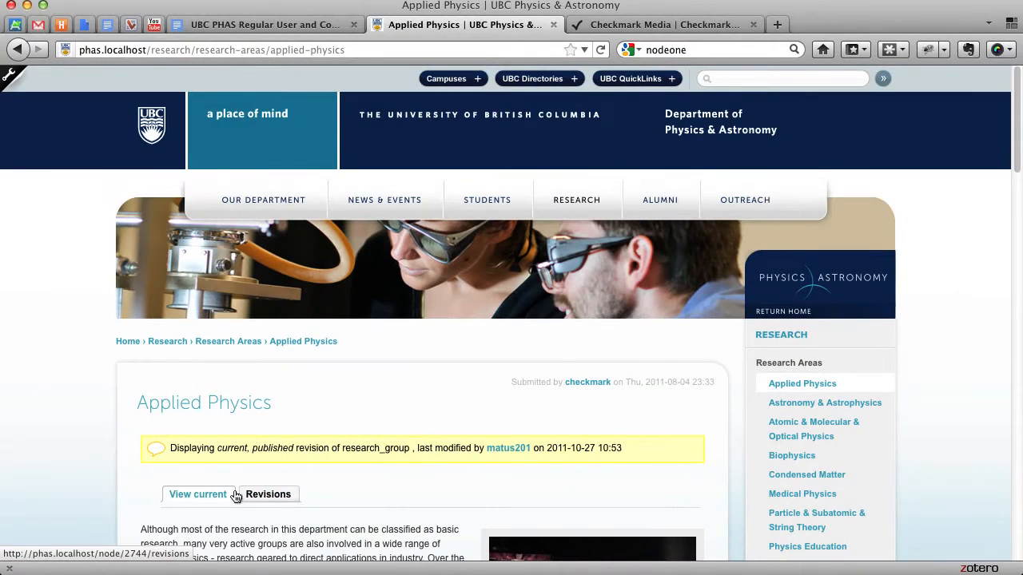
Go to the Condensed Matter research area page and open its current revision for editing.
mouse_move(587, 200)
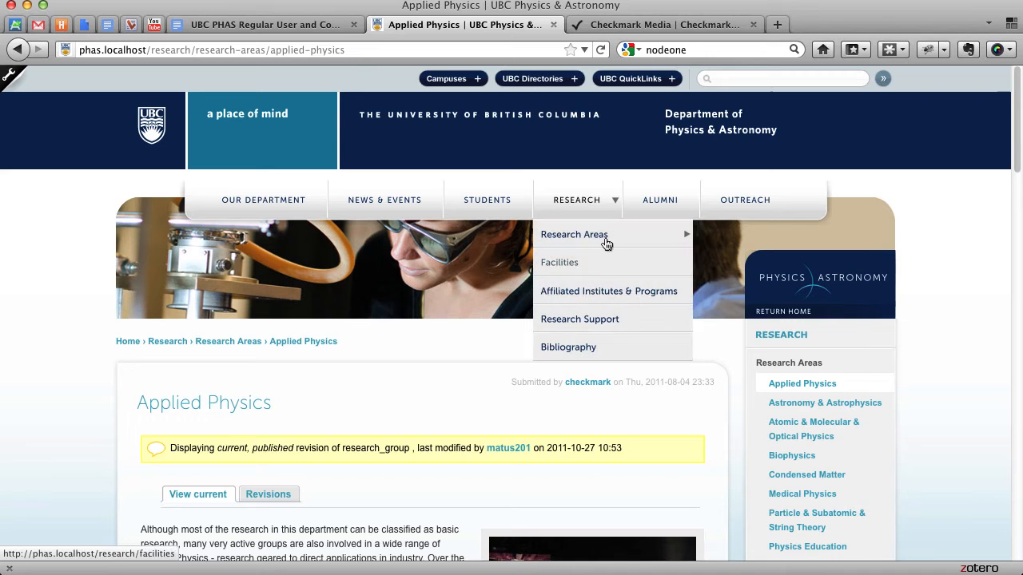
mouse_move(605, 237)
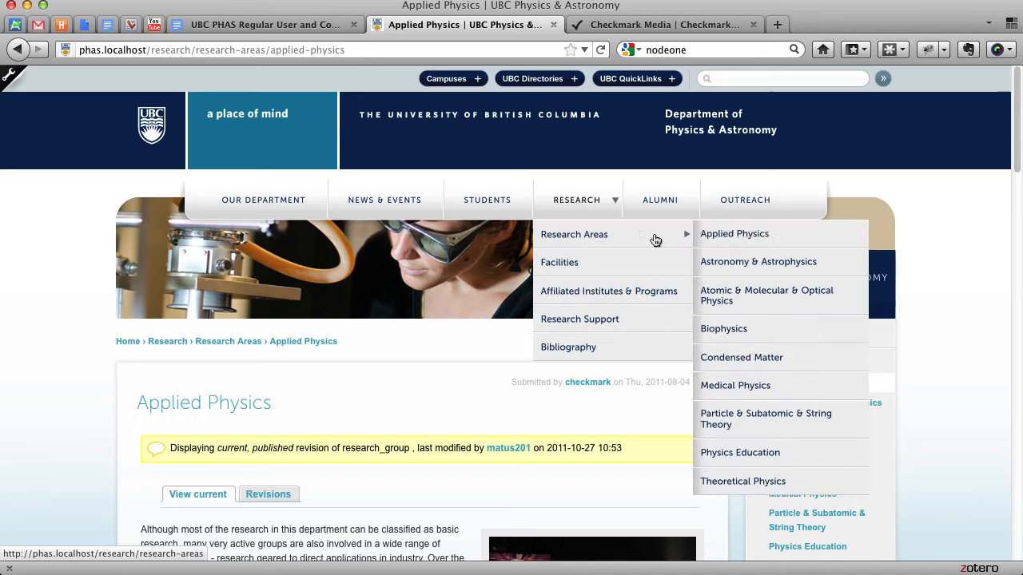
click(739, 358)
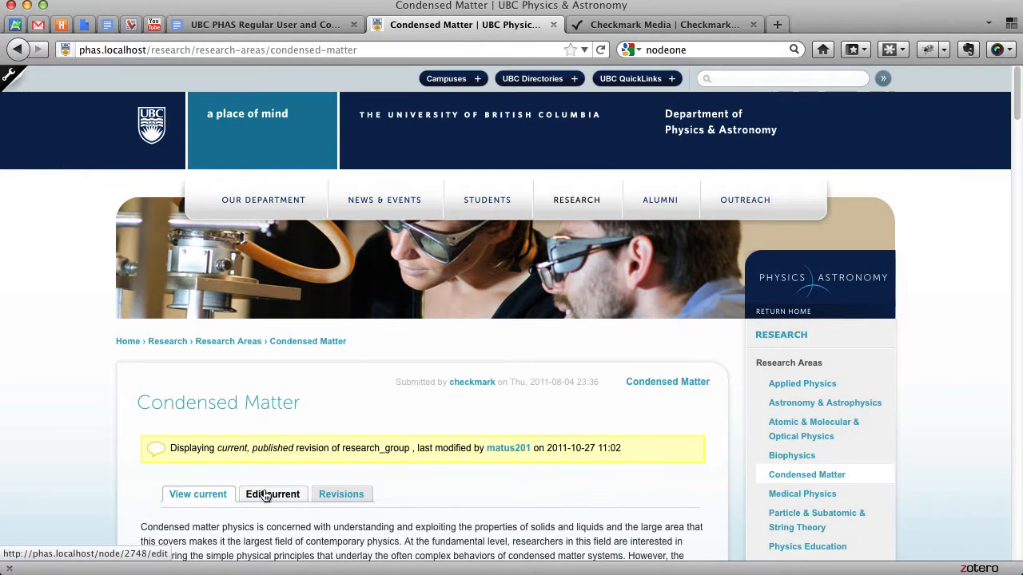
click(272, 508)
click(279, 495)
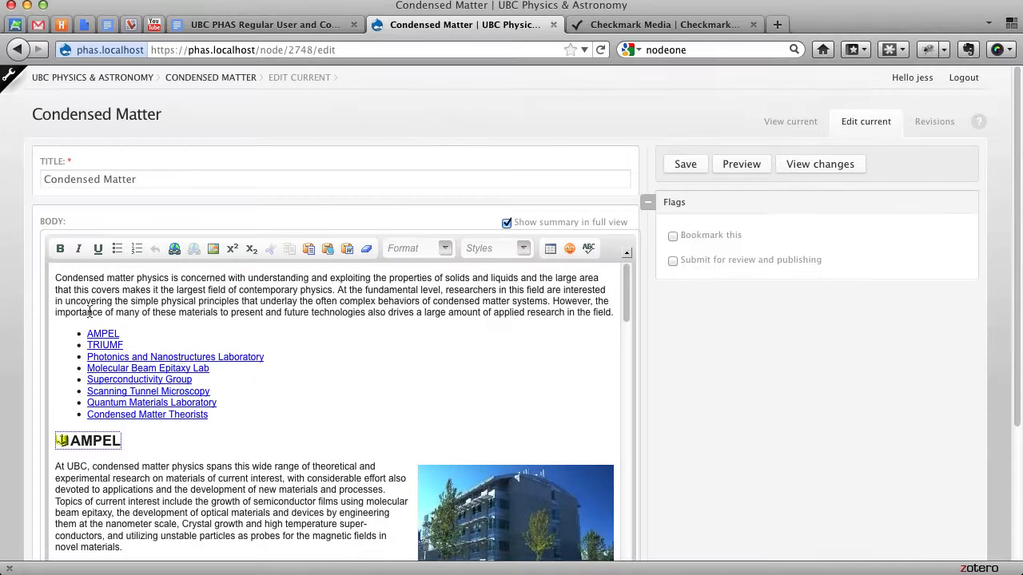
Insert "Here's a change." at the start of the body text and save the page without submitting it for review and publishing.
text(Here's a )
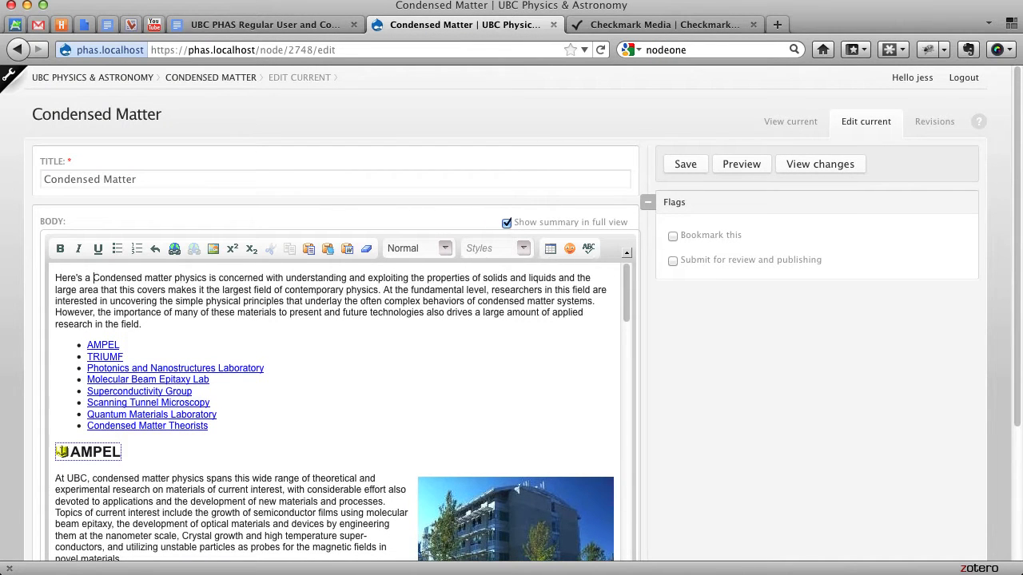
text(change.)
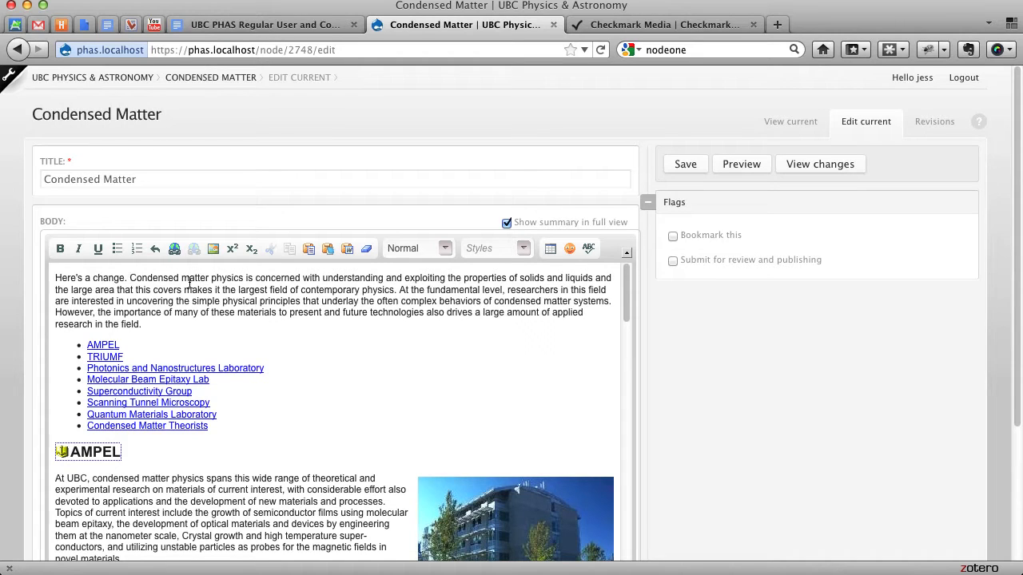
click(688, 170)
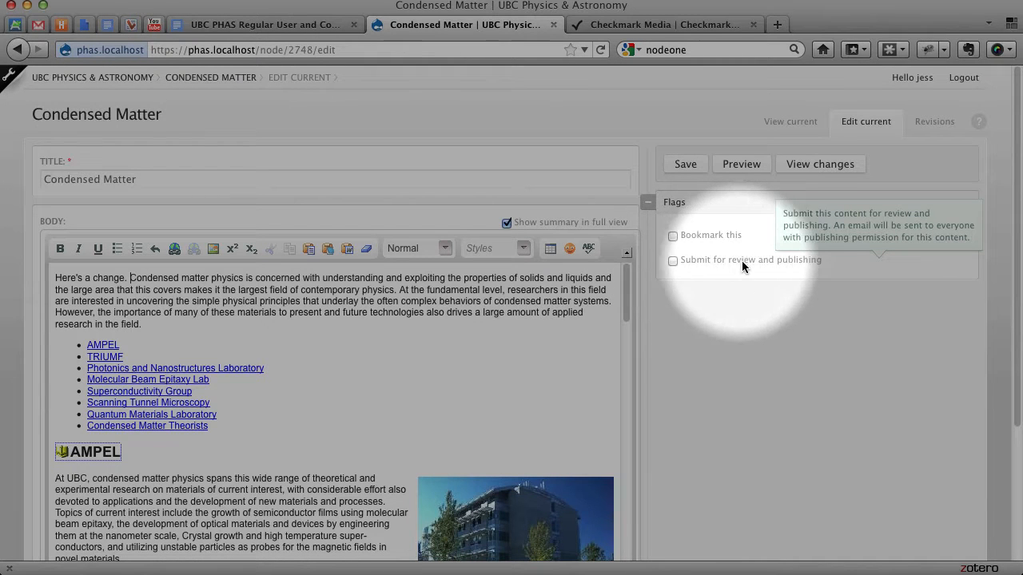
click(672, 261)
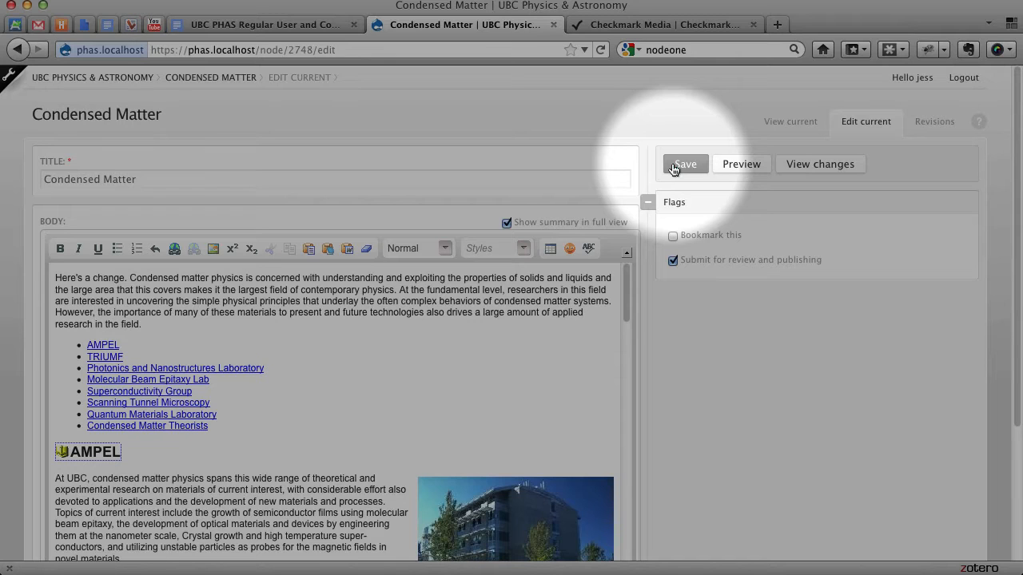
click(673, 262)
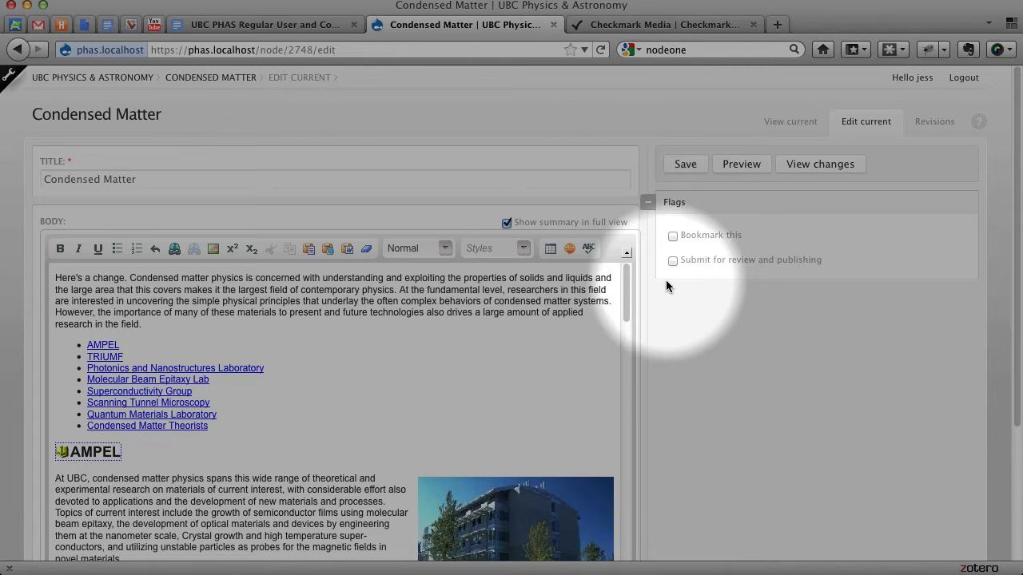
click(683, 174)
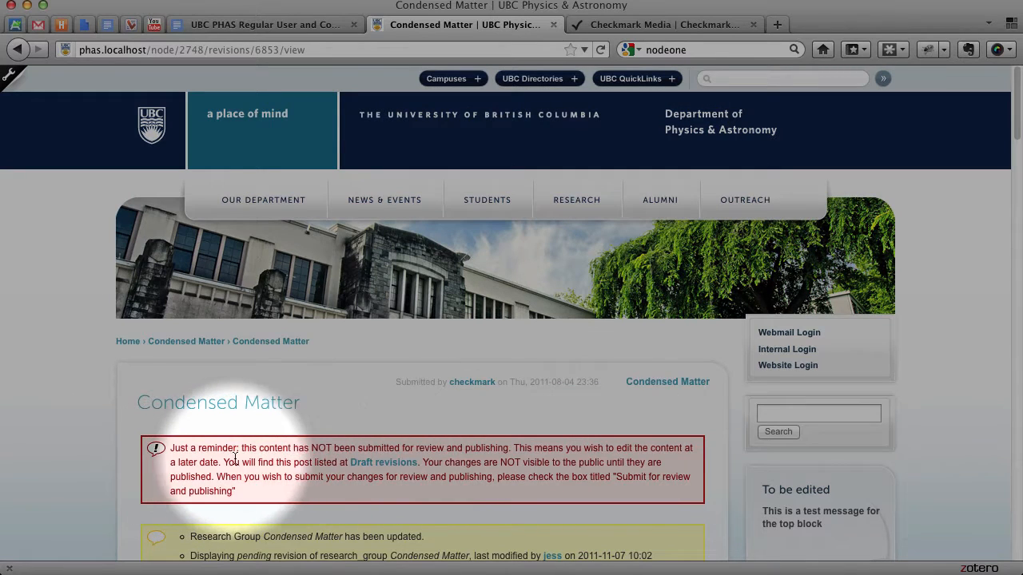
Read the reminder about unsubmitted content and check the saved revision's opening paragraph below it.
drag(310, 448, 493, 448)
click(493, 448)
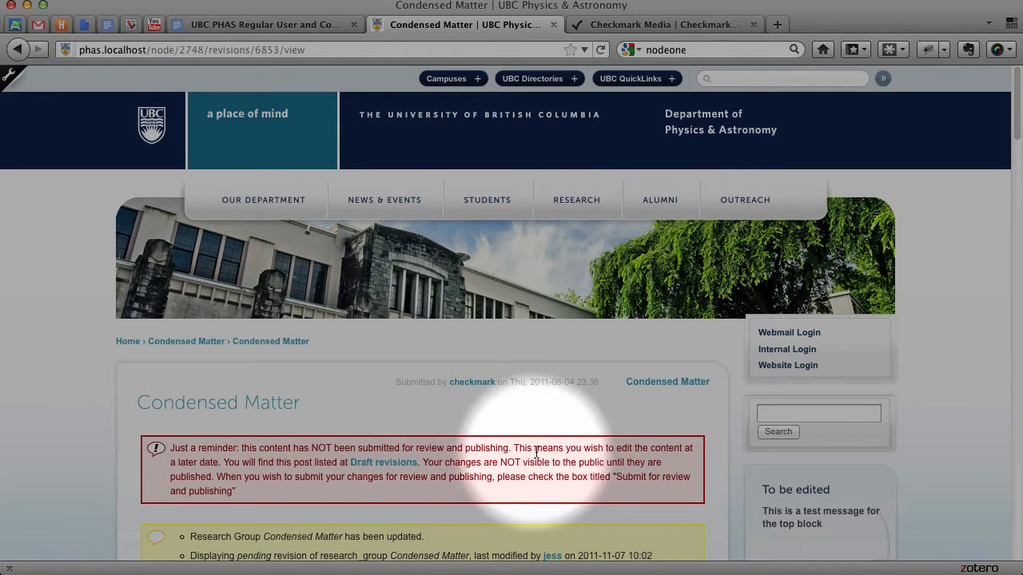
scroll(141, 473, down, 4)
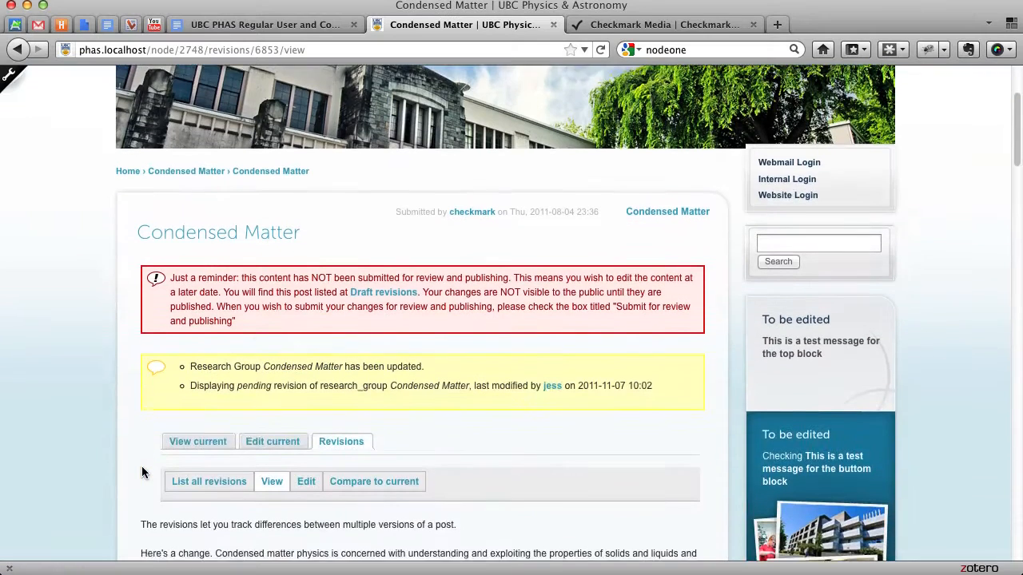
scroll(142, 472, down, 3)
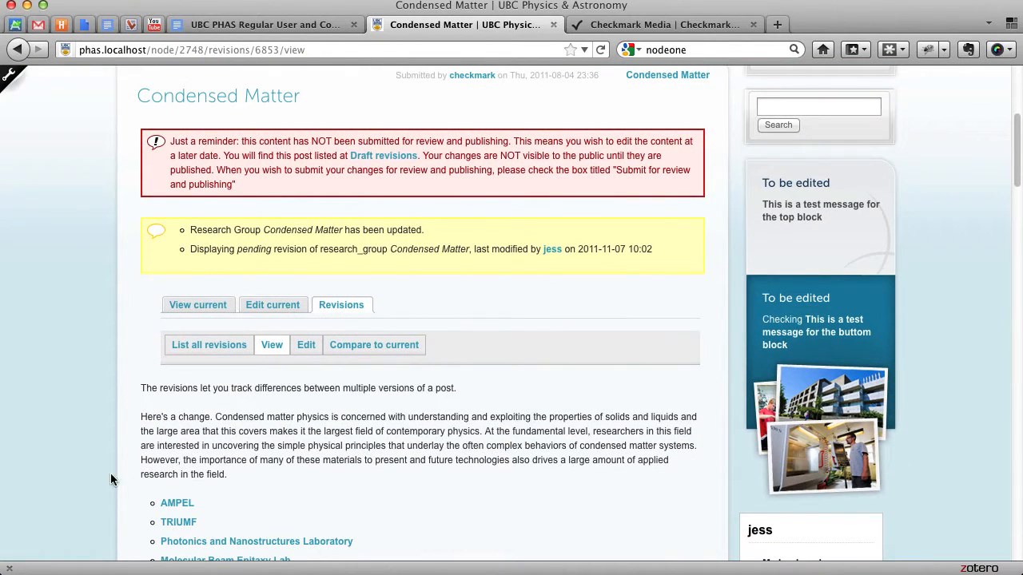
List all revisions of the Condensed Matter page and examine the newest draft entry.
click(207, 349)
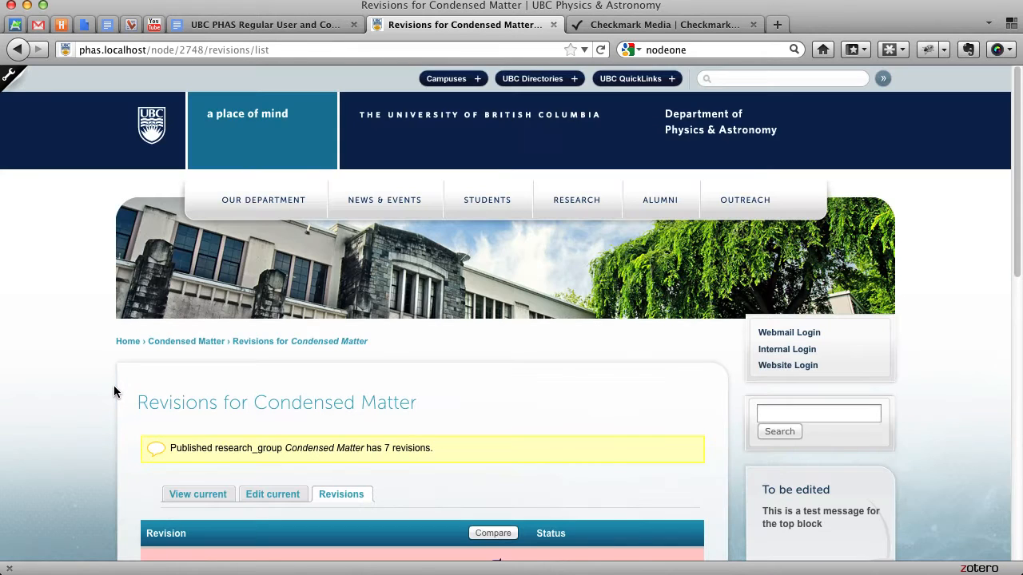
scroll(114, 389, down, 3)
drag(302, 350, 124, 346)
click(323, 354)
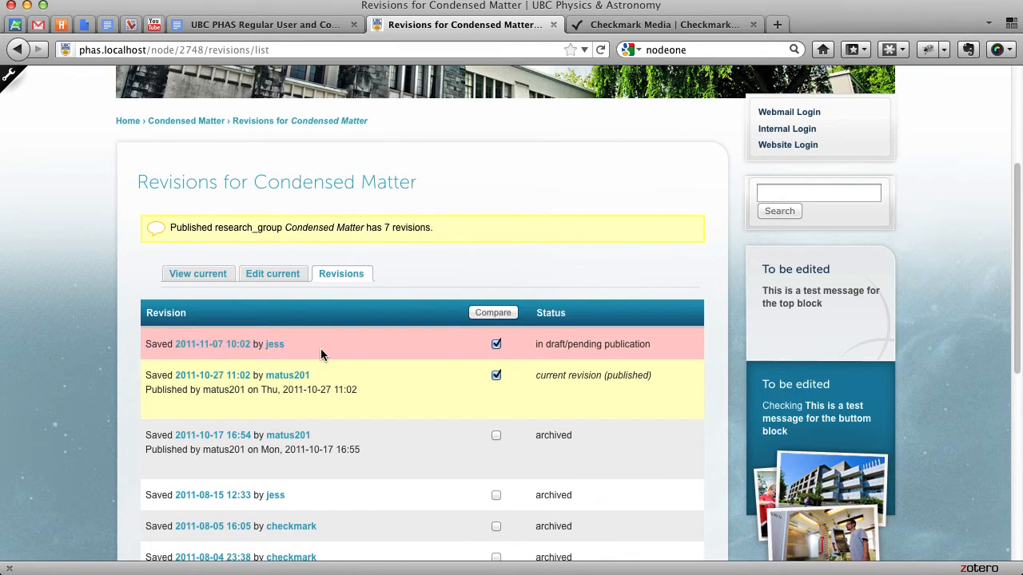
middle_click(215, 351)
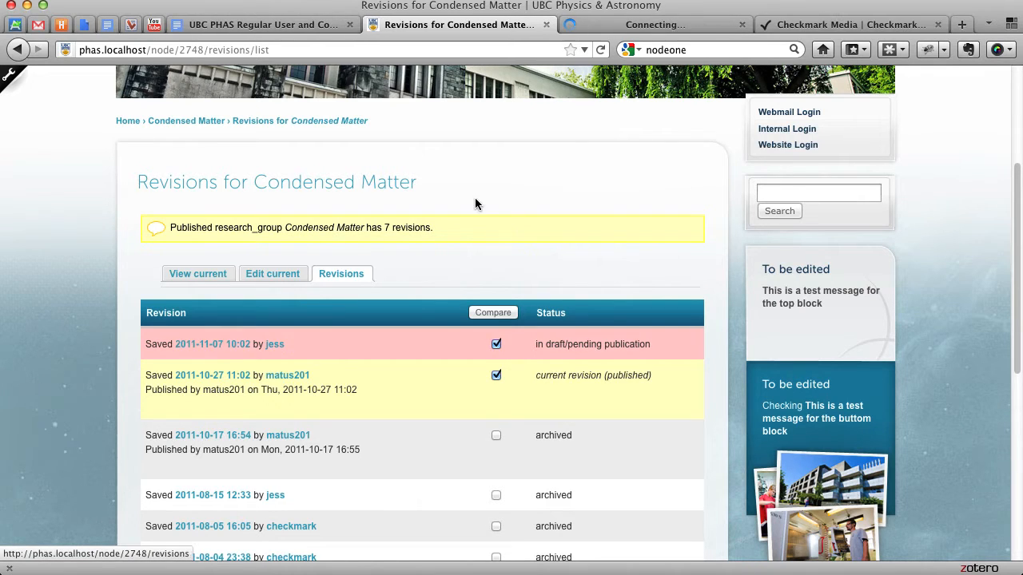
click(655, 27)
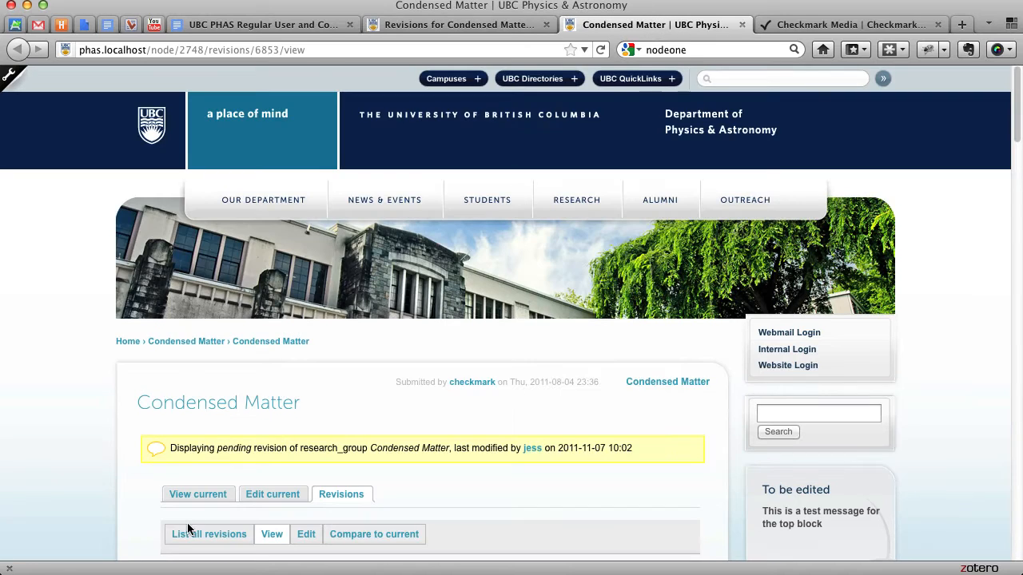
scroll(102, 489, down, 5)
drag(137, 343, 212, 339)
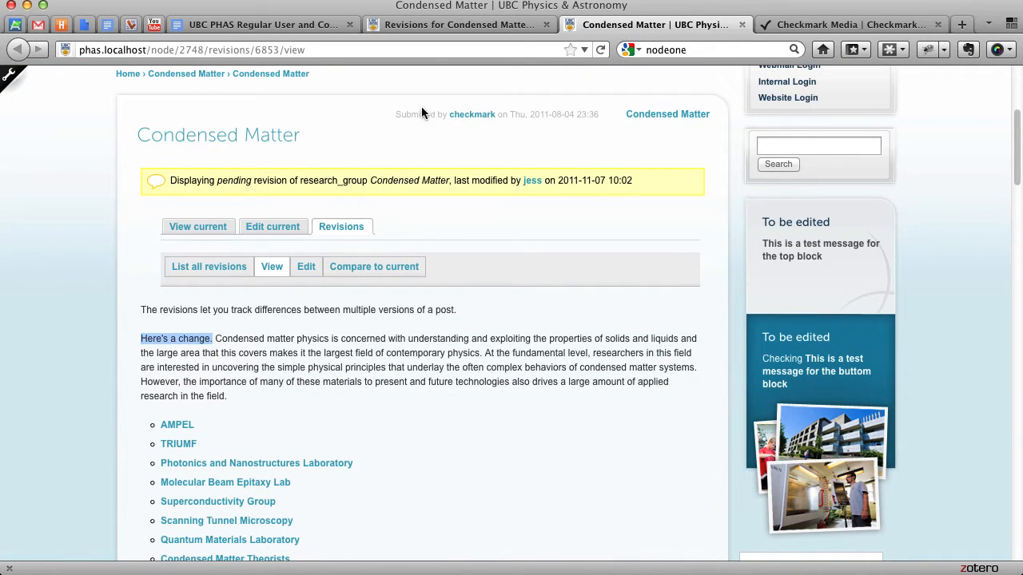
Return to the revisions list, view the current published version and highlight its opening paragraph for comparison with the draft.
click(429, 24)
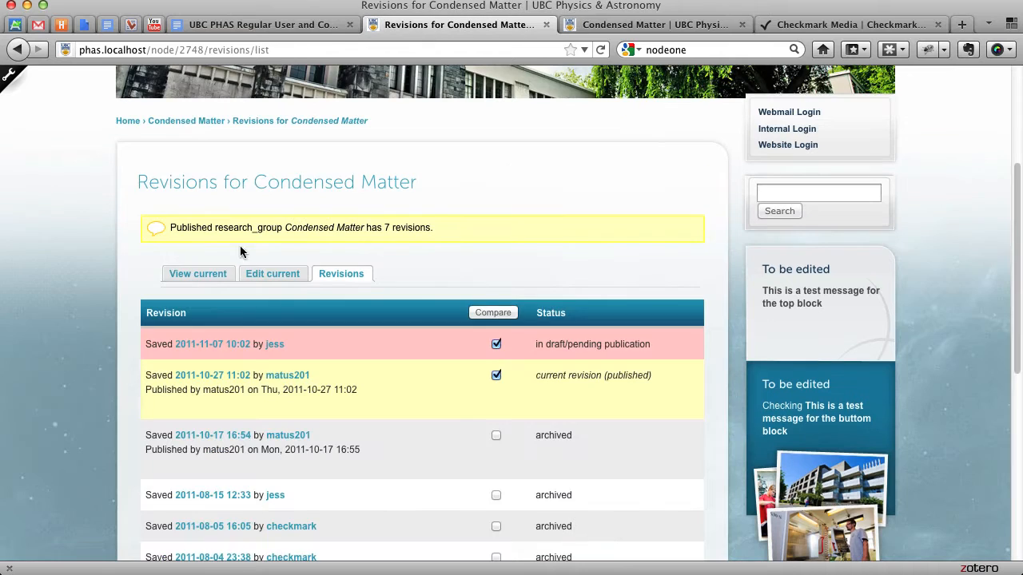
click(191, 276)
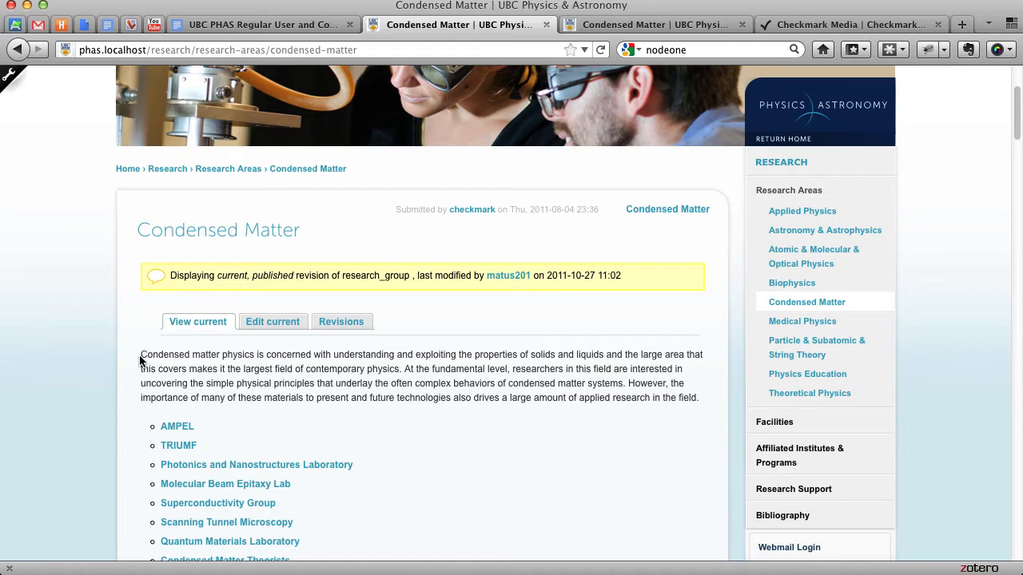
drag(140, 361, 226, 357)
click(228, 355)
drag(141, 354, 422, 379)
click(423, 375)
click(651, 25)
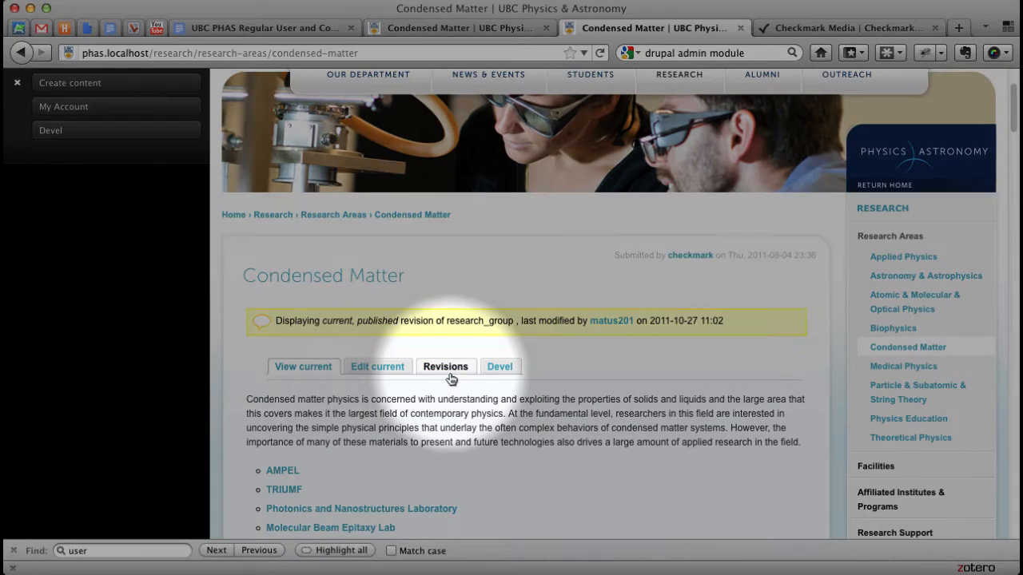
click(448, 370)
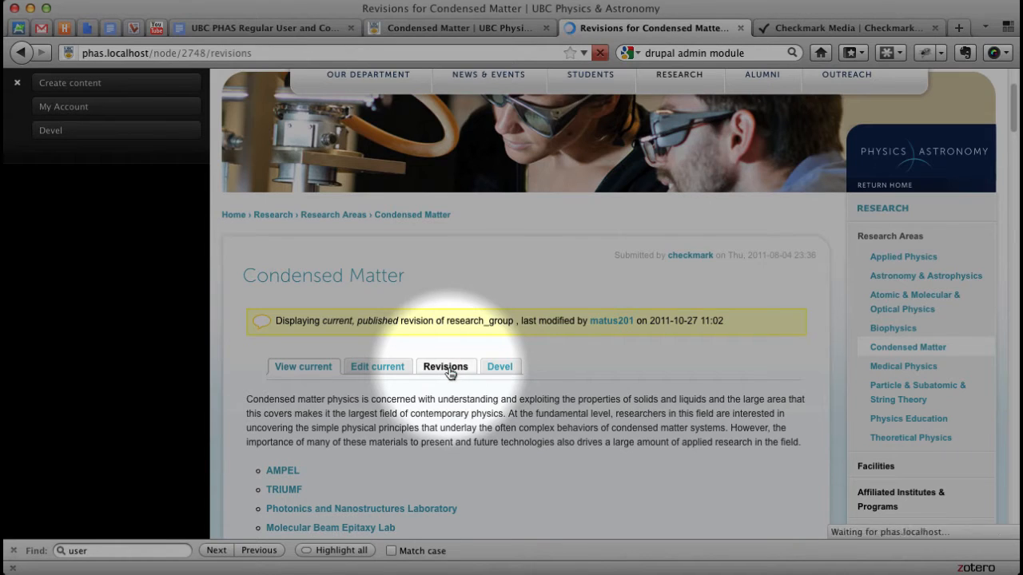
scroll(284, 467, down, 5)
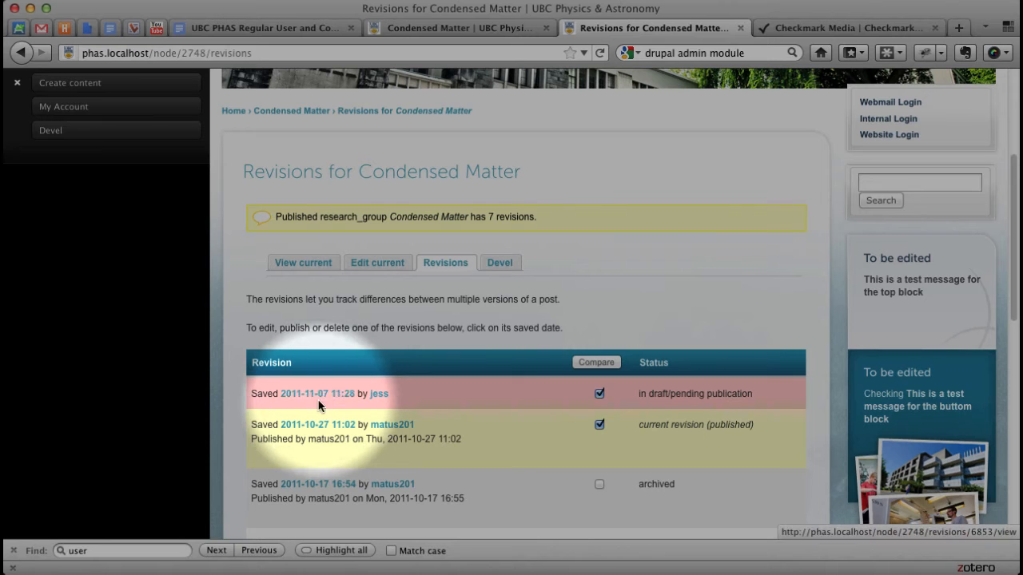
click(320, 397)
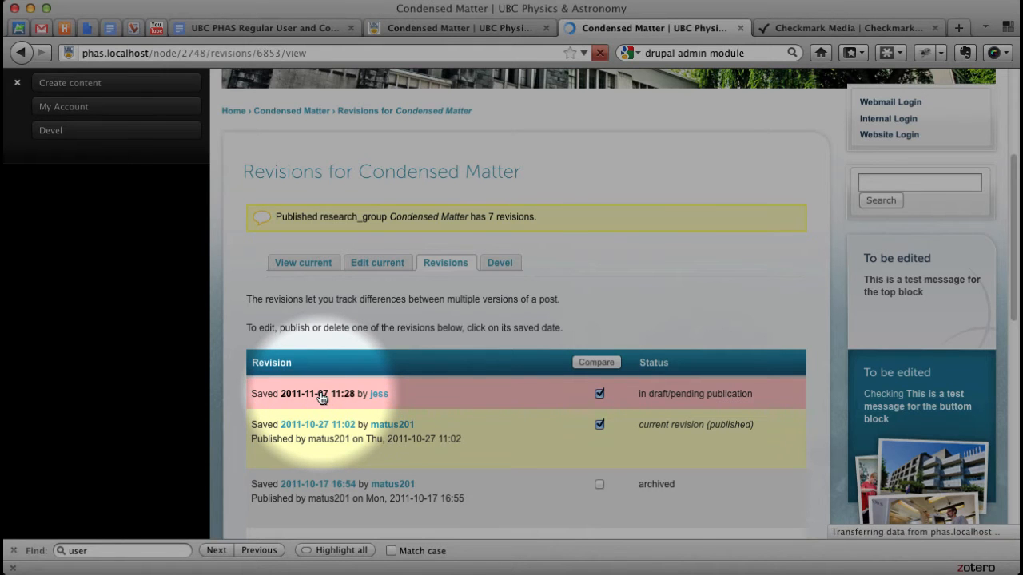
scroll(396, 426, down, 4)
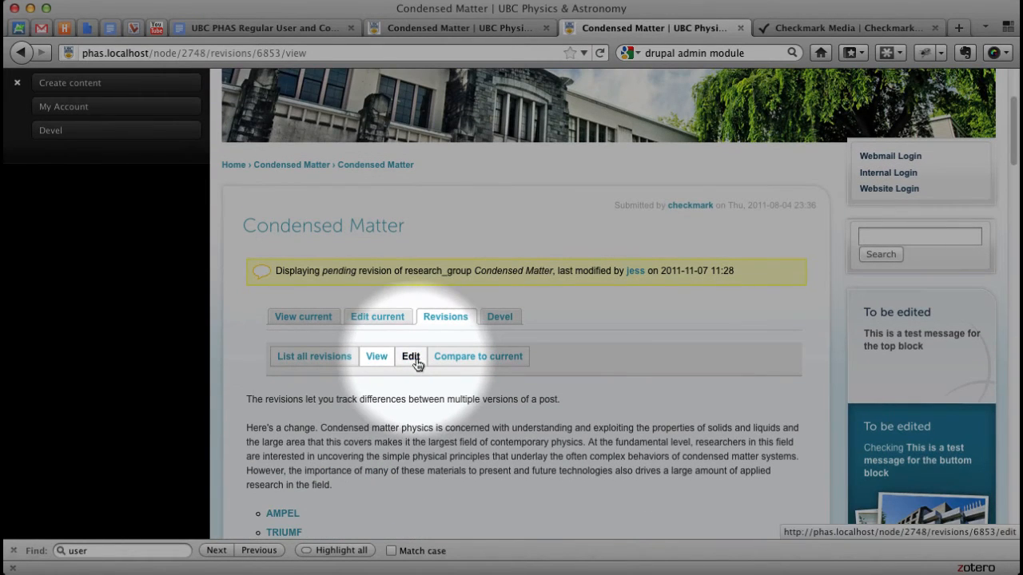
click(412, 361)
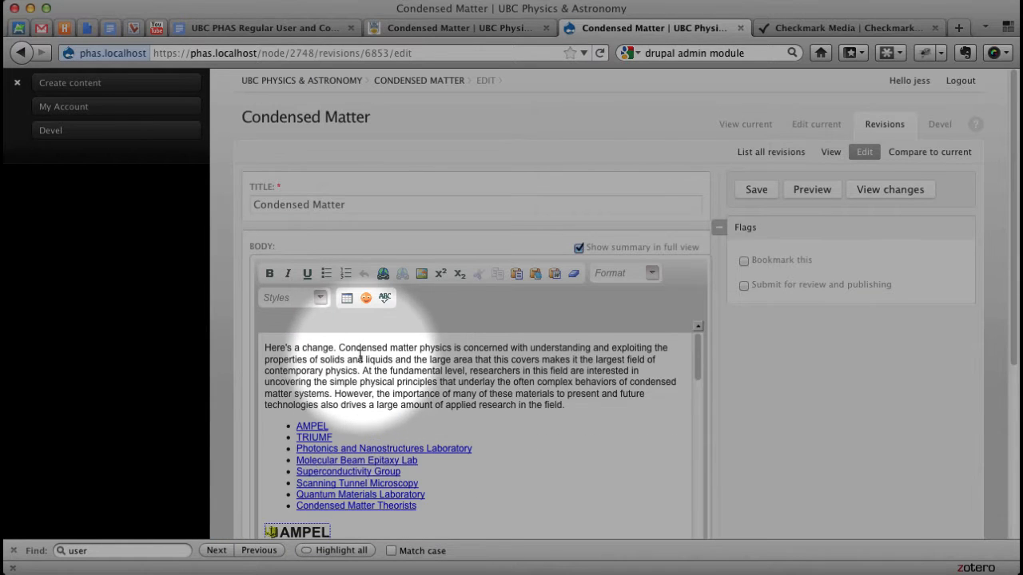
Reword the opening sentence to "Here's a change, and a final change.", flag the revision for review and publishing, and save it.
click(339, 350)
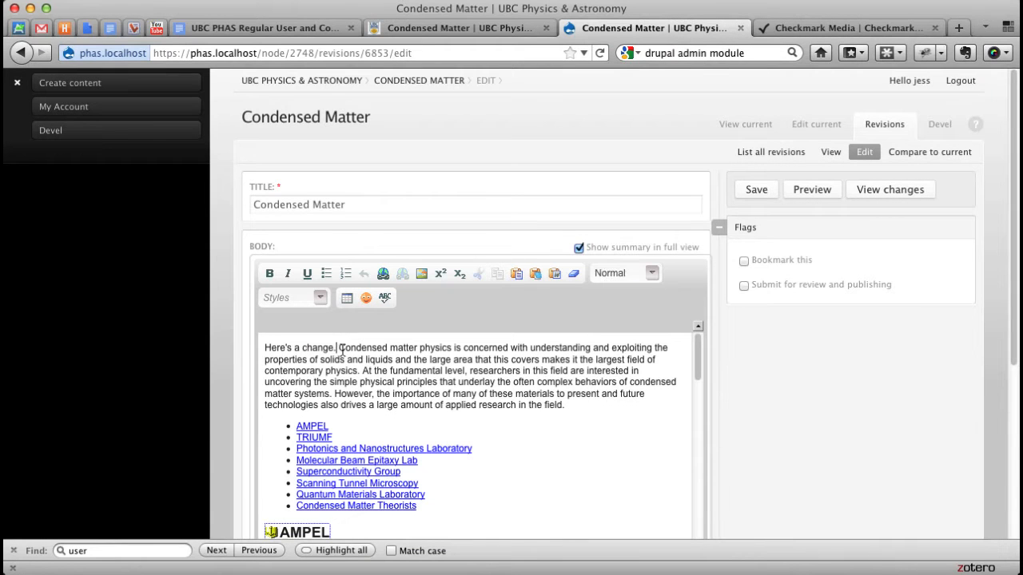
key(BackSpace)
text(, and a fi)
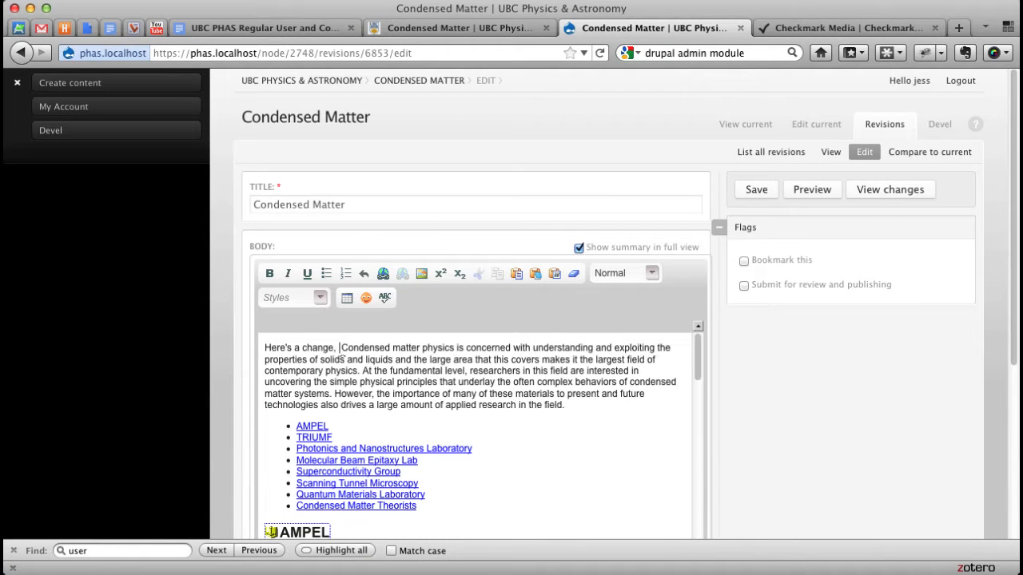
text(nal change.)
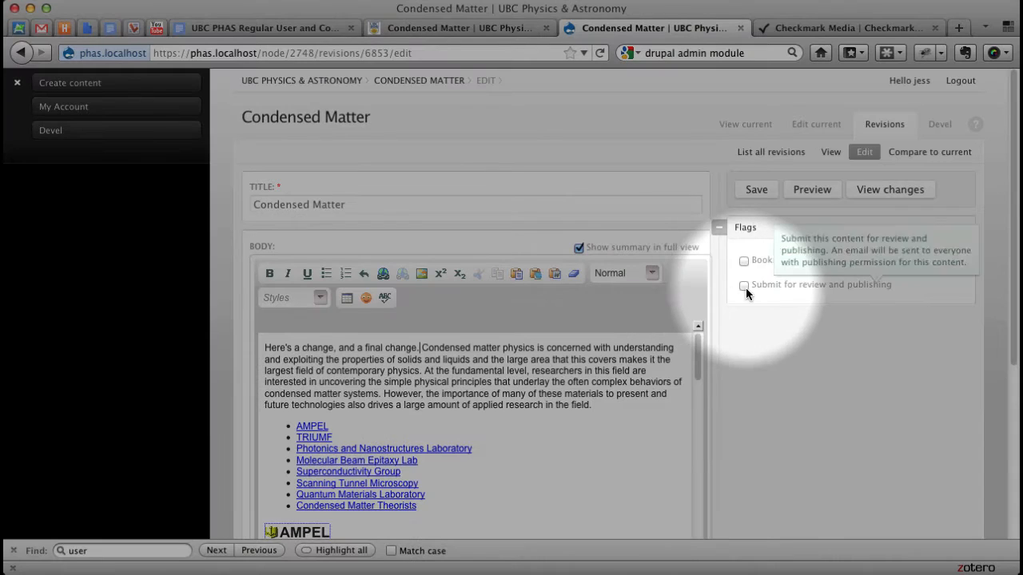
click(744, 286)
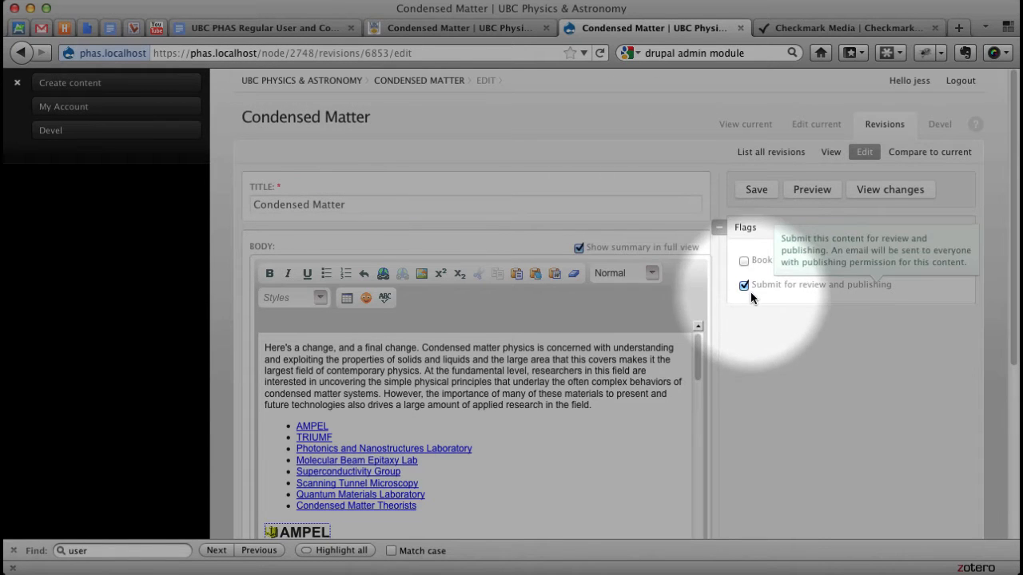
click(755, 192)
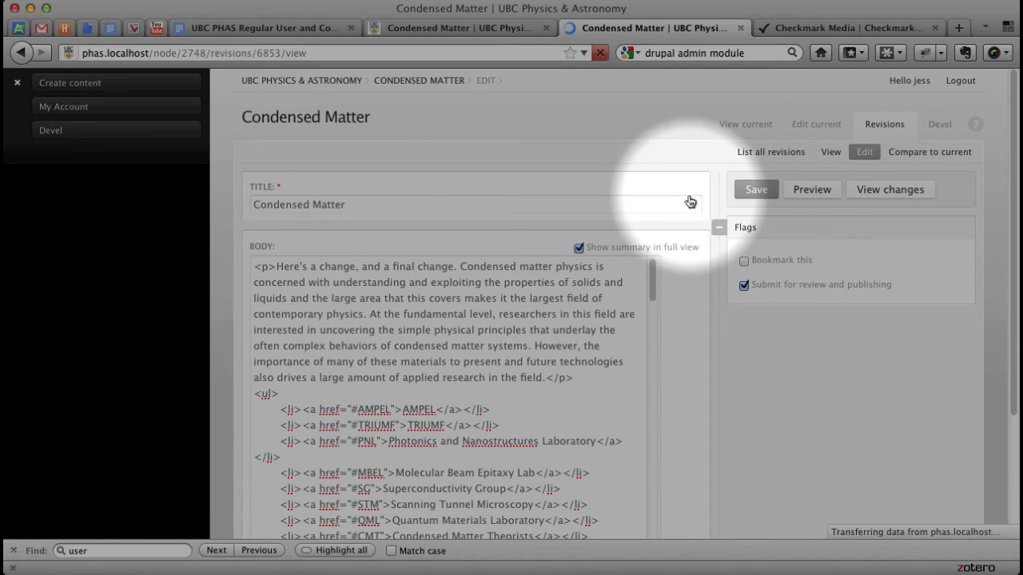
Read the messages about the submitted revision and open the list of revisions pending review and publishing.
scroll(374, 404, down, 3)
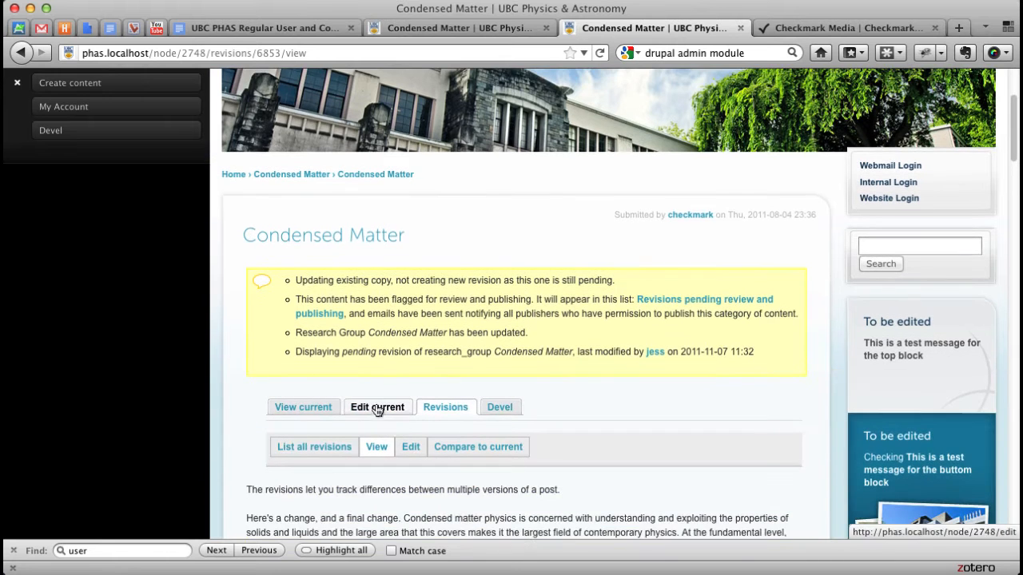
drag(294, 338, 530, 342)
click(530, 342)
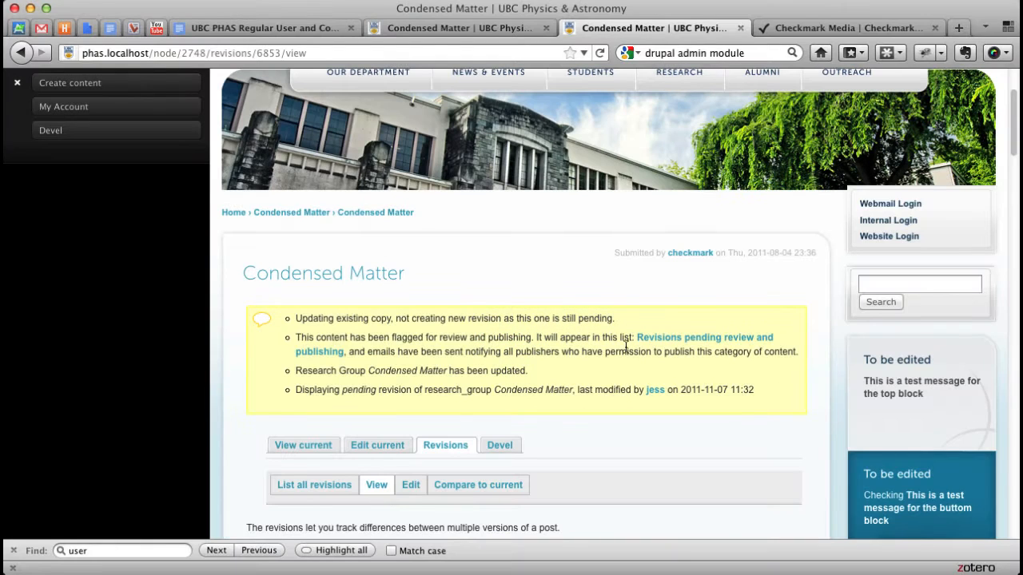
click(696, 342)
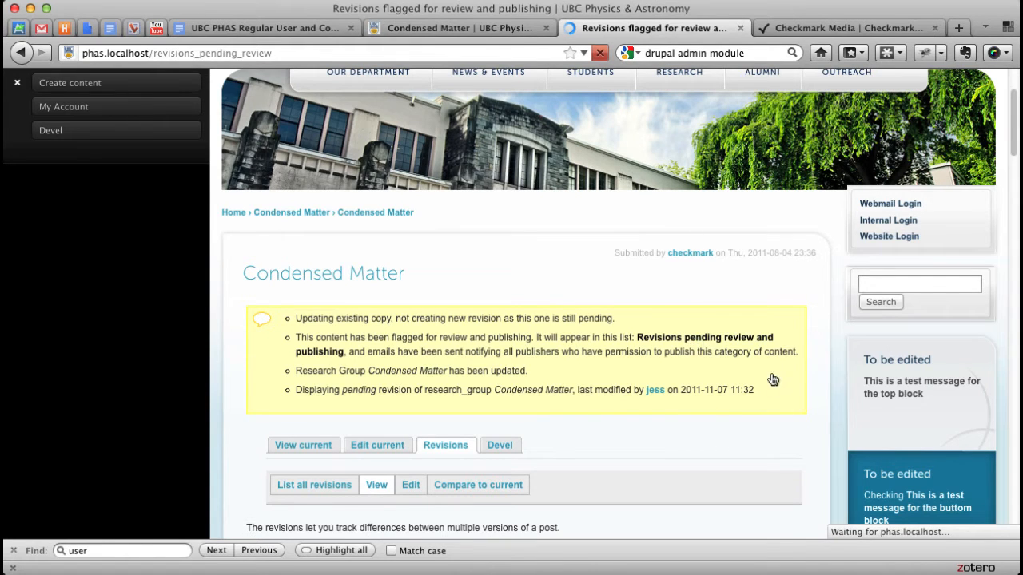
scroll(805, 401, down, 5)
scroll(328, 379, up, 5)
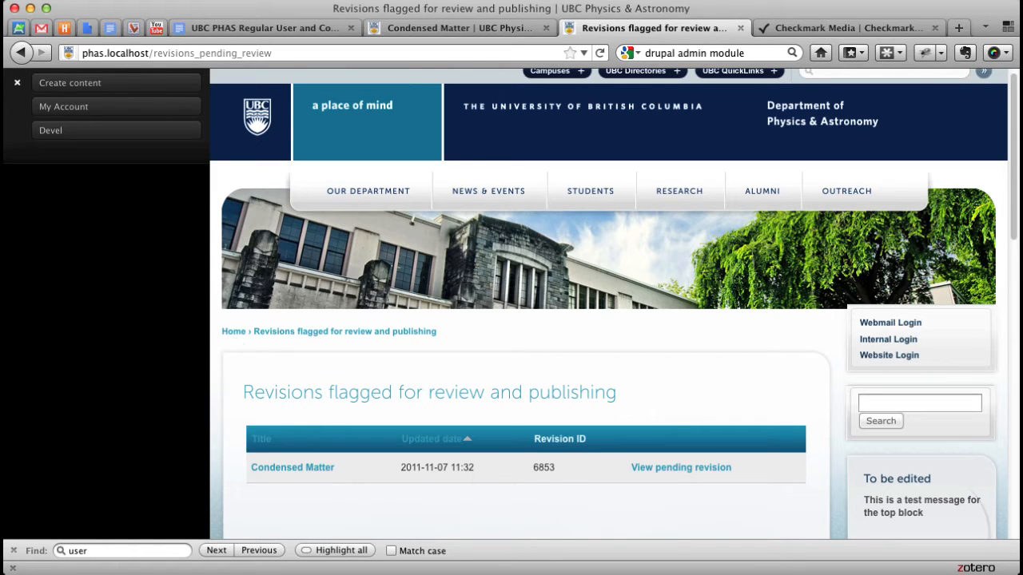
On the group publisher's profile page, find the account menu and highlight the logged-in username above its links.
click(684, 557)
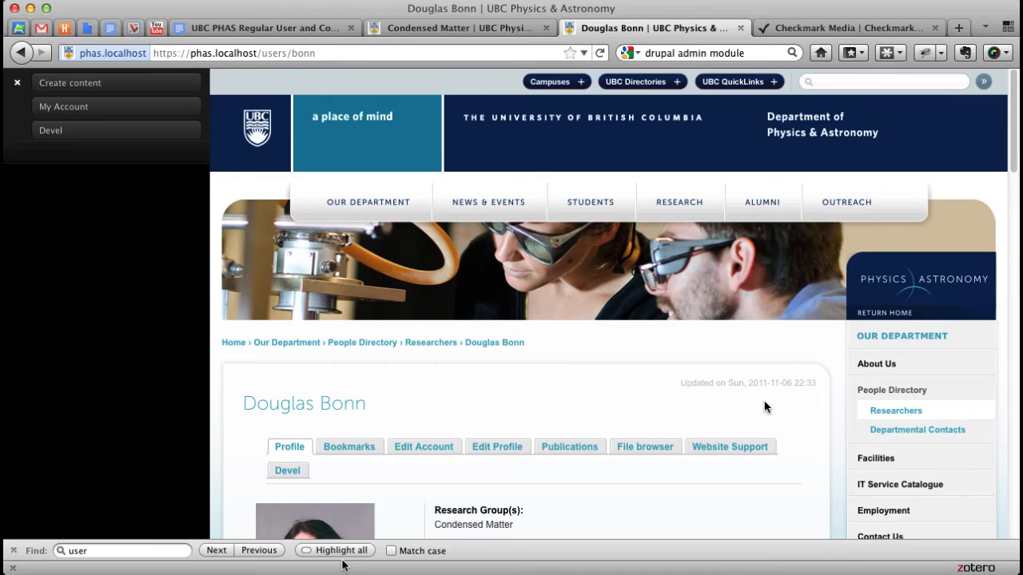
scroll(764, 407, down, 10)
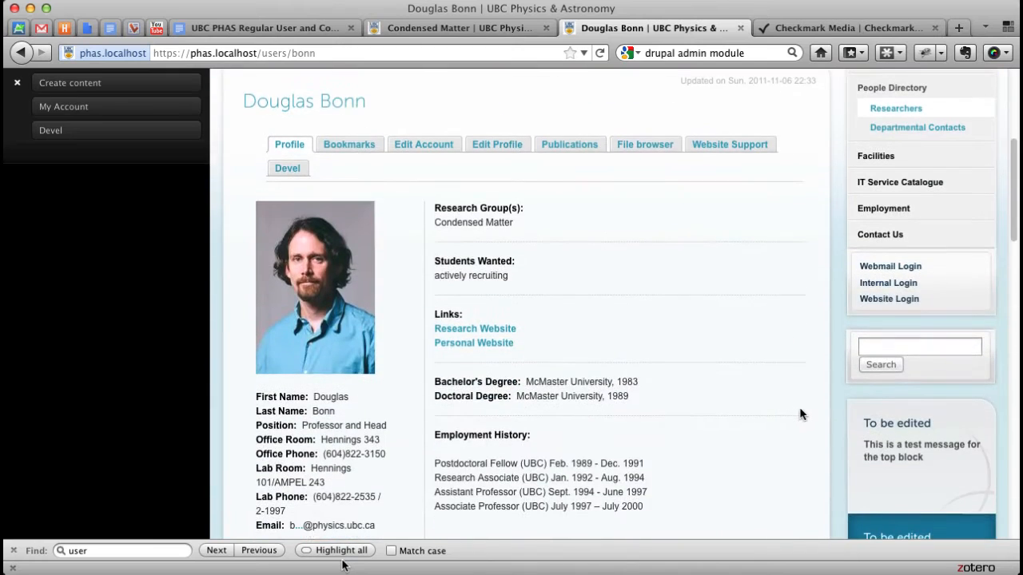
scroll(818, 431, down, 1)
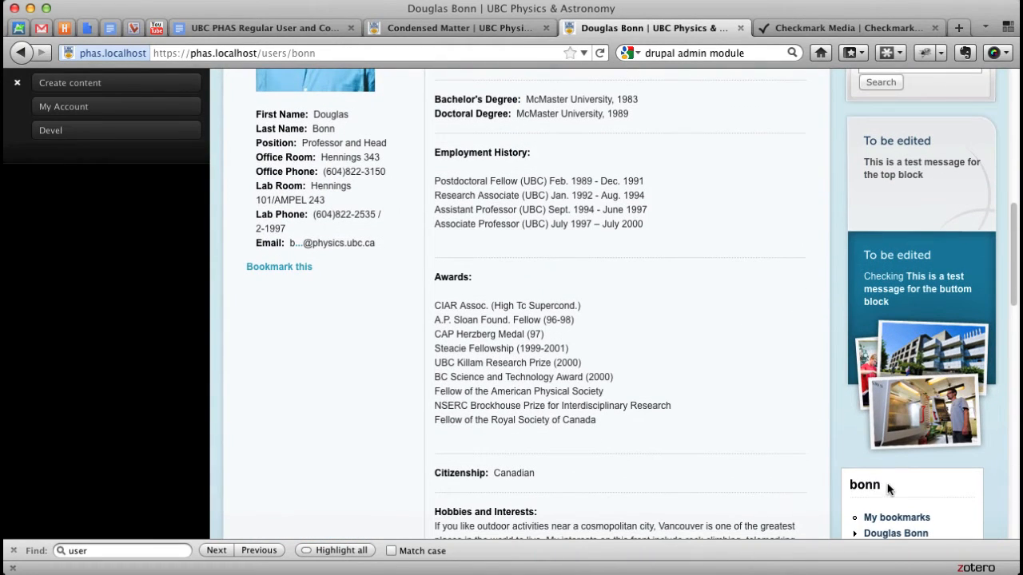
drag(890, 487, 840, 483)
scroll(839, 484, down, 2)
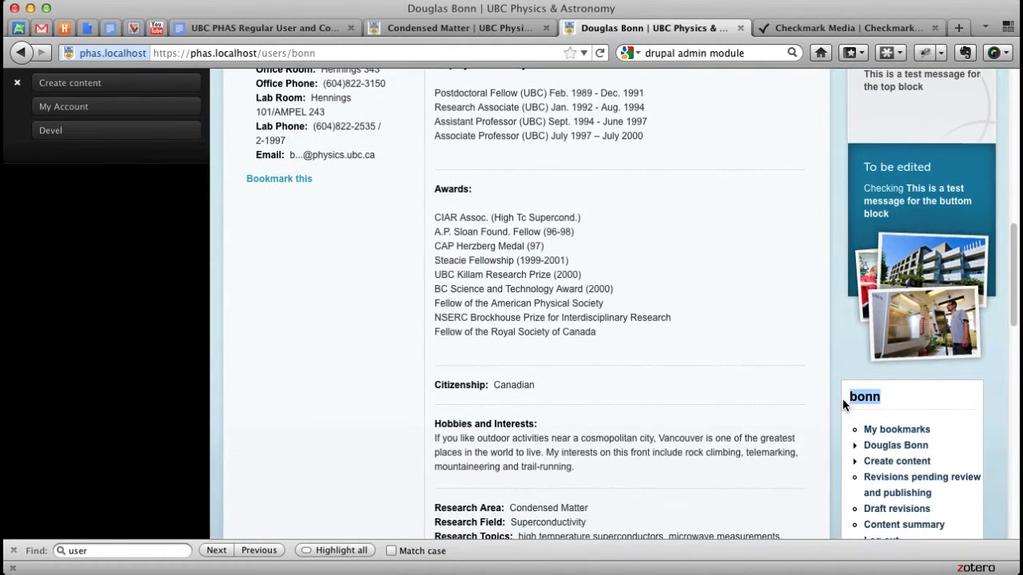
scroll(841, 399, up, 4)
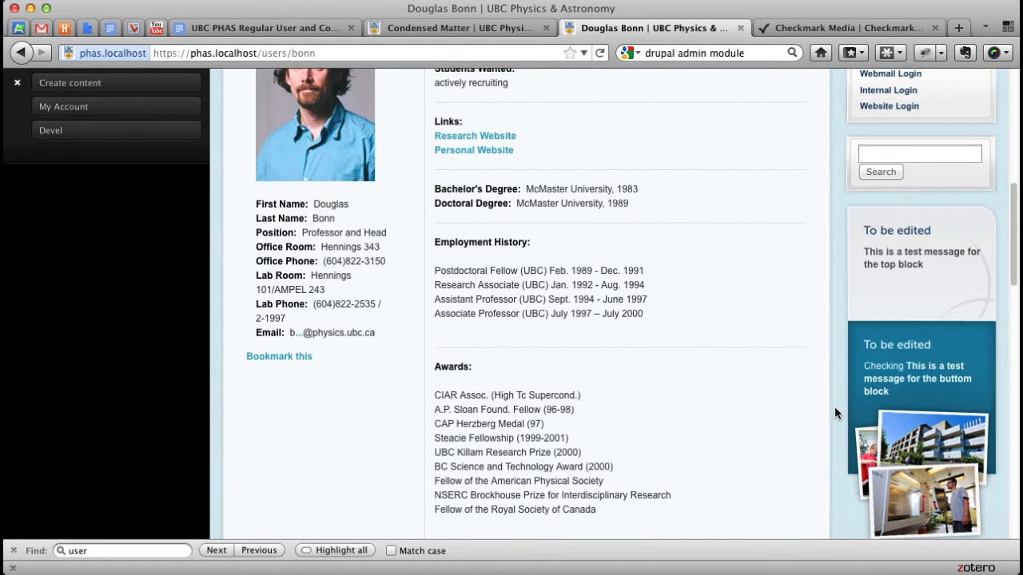
scroll(668, 308, up, 6)
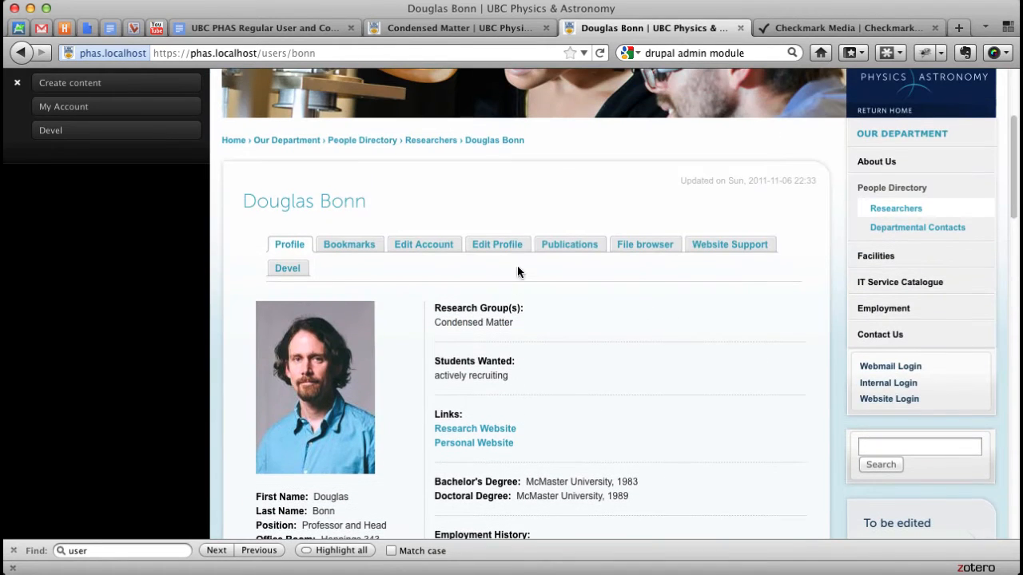
scroll(520, 216, up, 4)
mouse_move(692, 214)
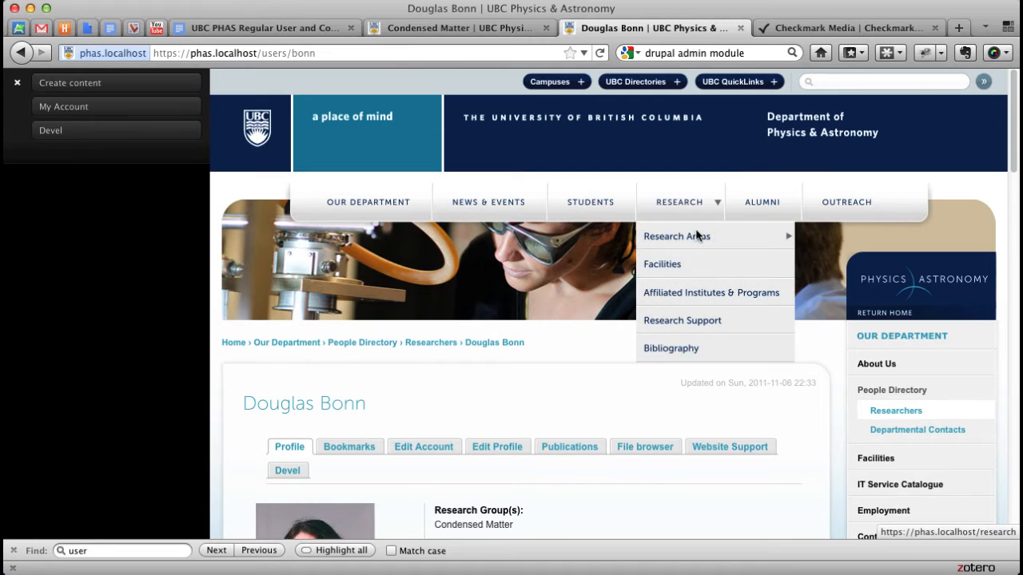
mouse_move(708, 238)
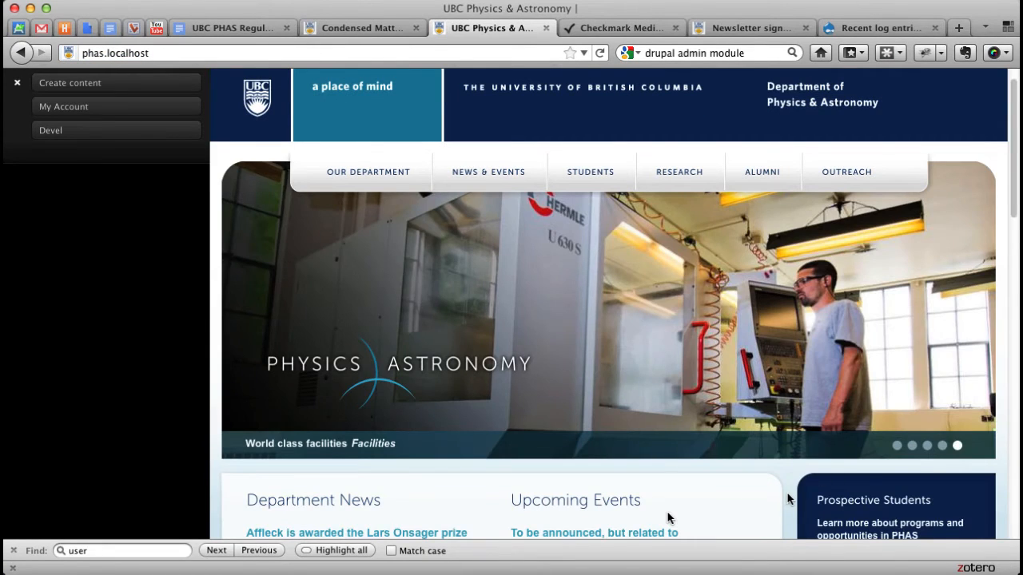
From the home page, open the group publisher's list of revisions pending review and publishing.
scroll(787, 499, down, 1)
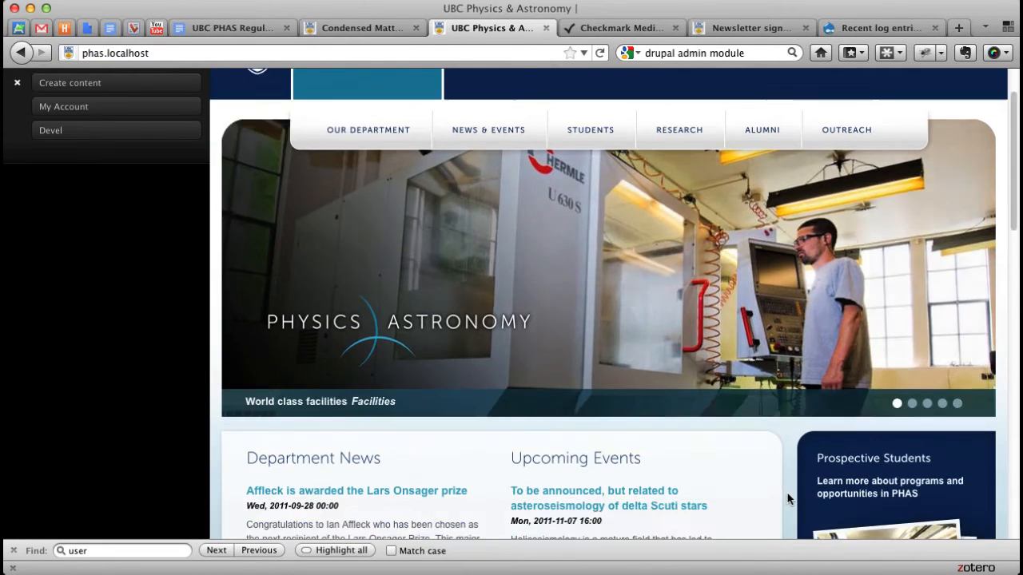
scroll(787, 499, down, 5)
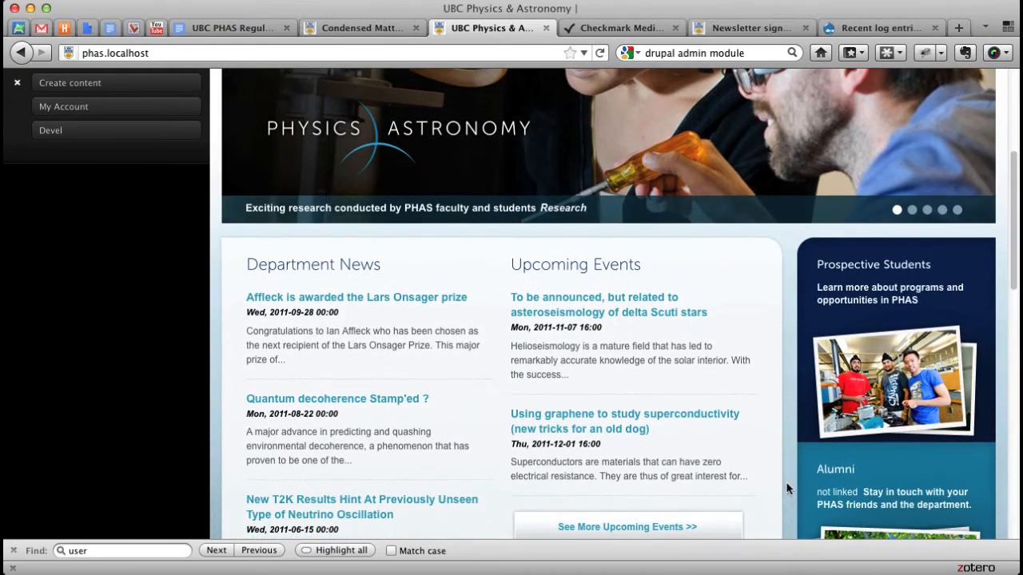
scroll(788, 484, down, 5)
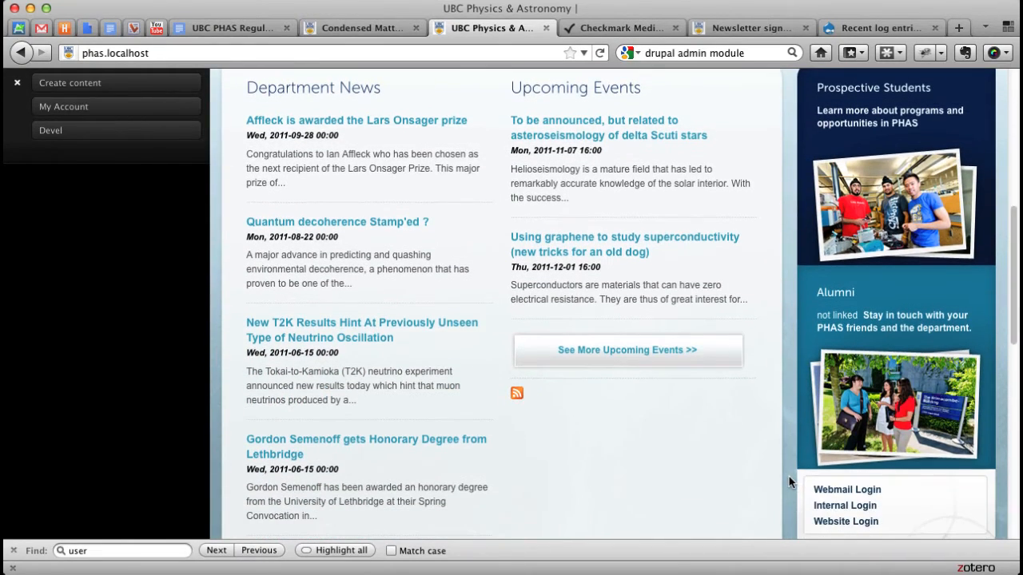
scroll(789, 481, down, 3)
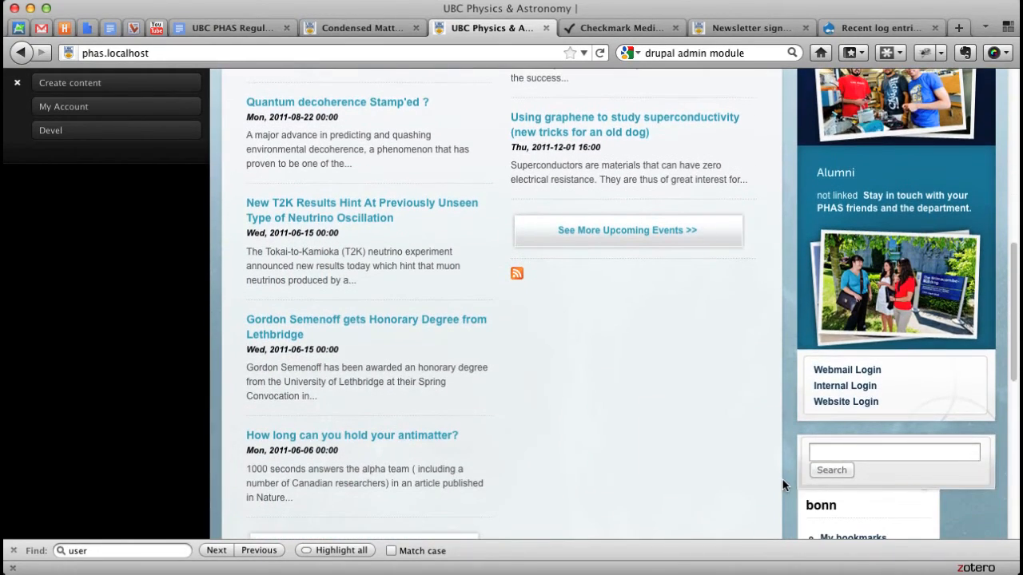
scroll(782, 482, down, 3)
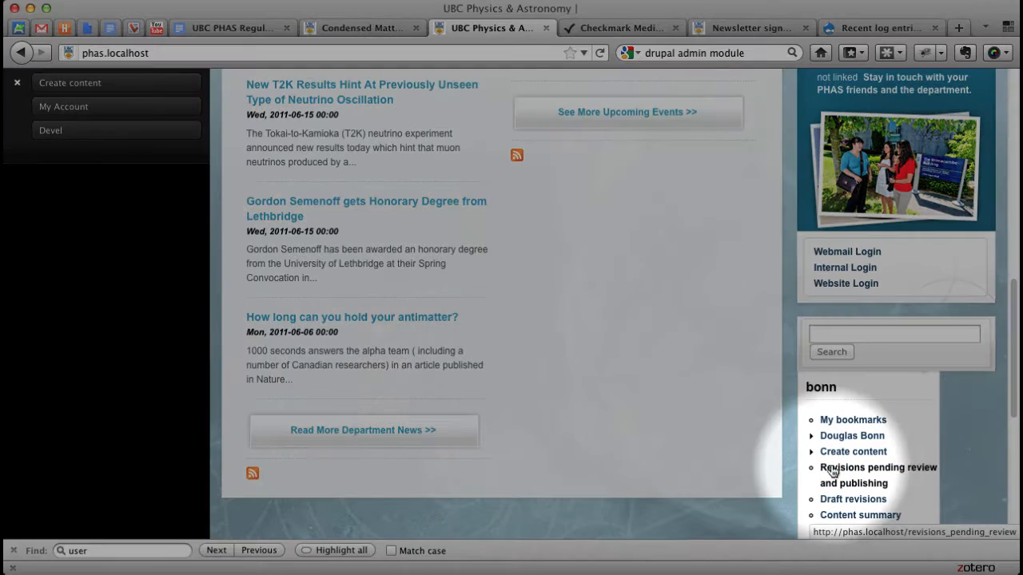
click(861, 475)
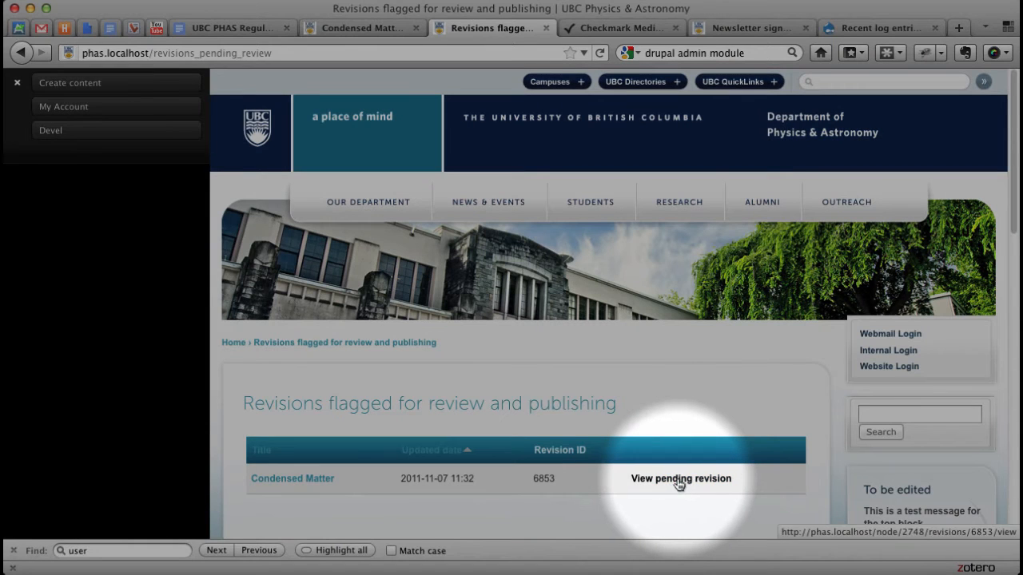
View the pending Condensed Matter revision and highlight its new opening sentence.
click(677, 482)
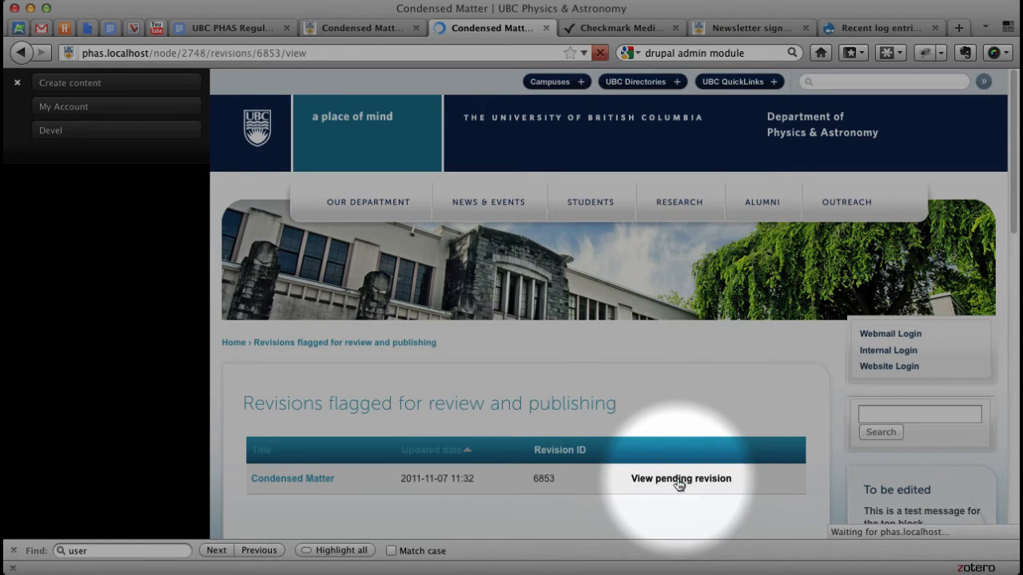
scroll(478, 457, down, 5)
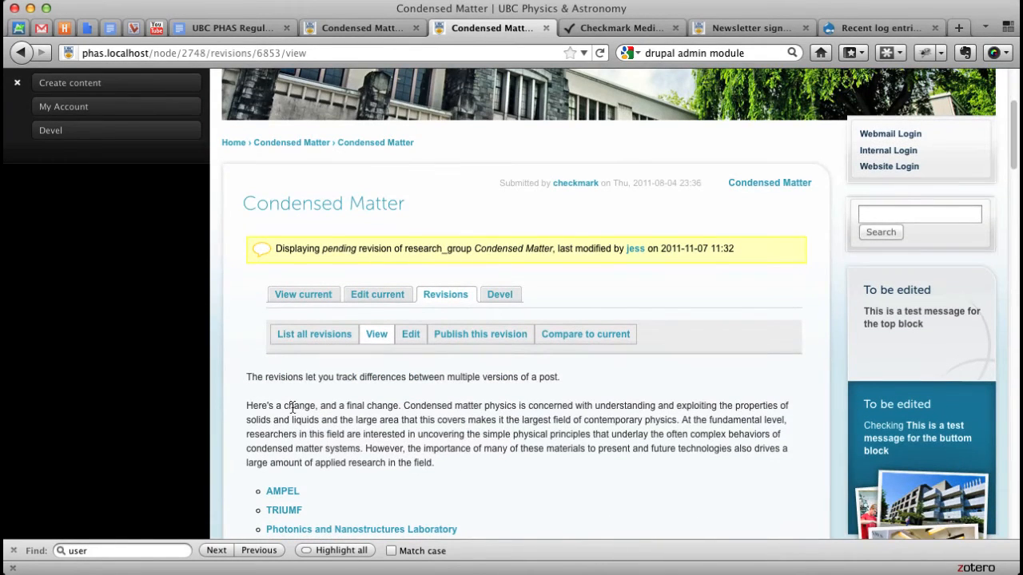
drag(242, 410, 396, 410)
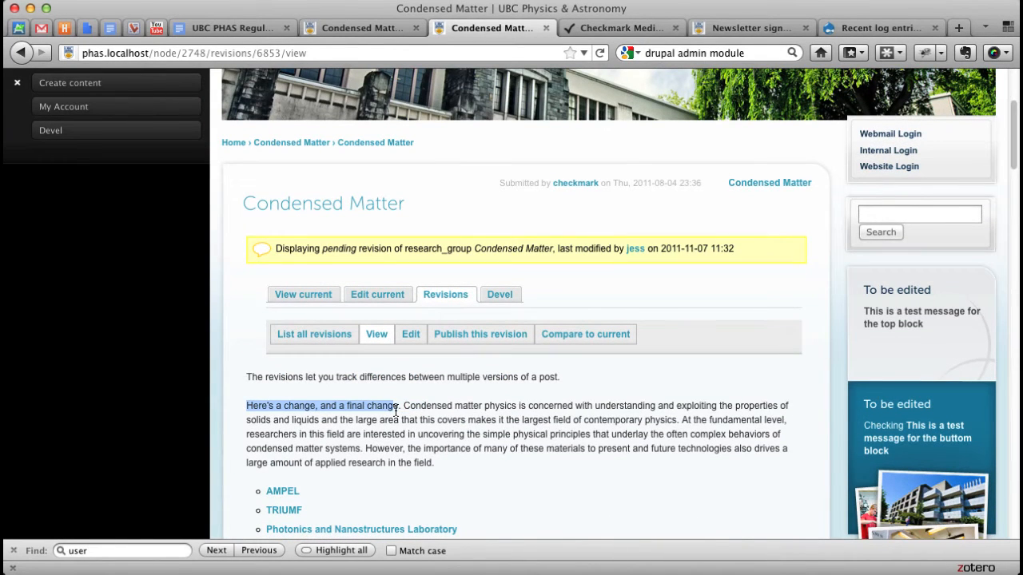
click(409, 381)
click(318, 335)
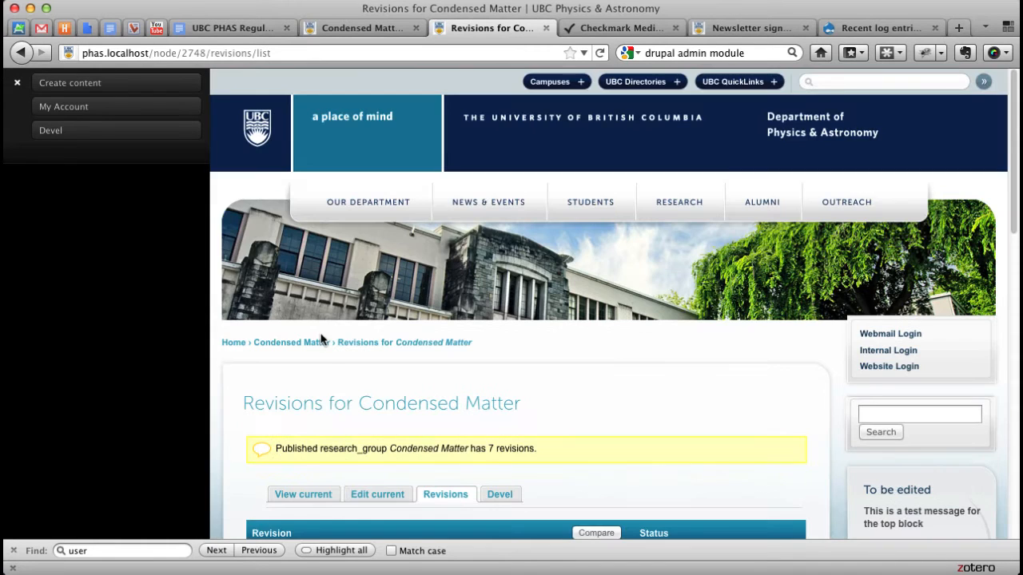
scroll(568, 450, down, 3)
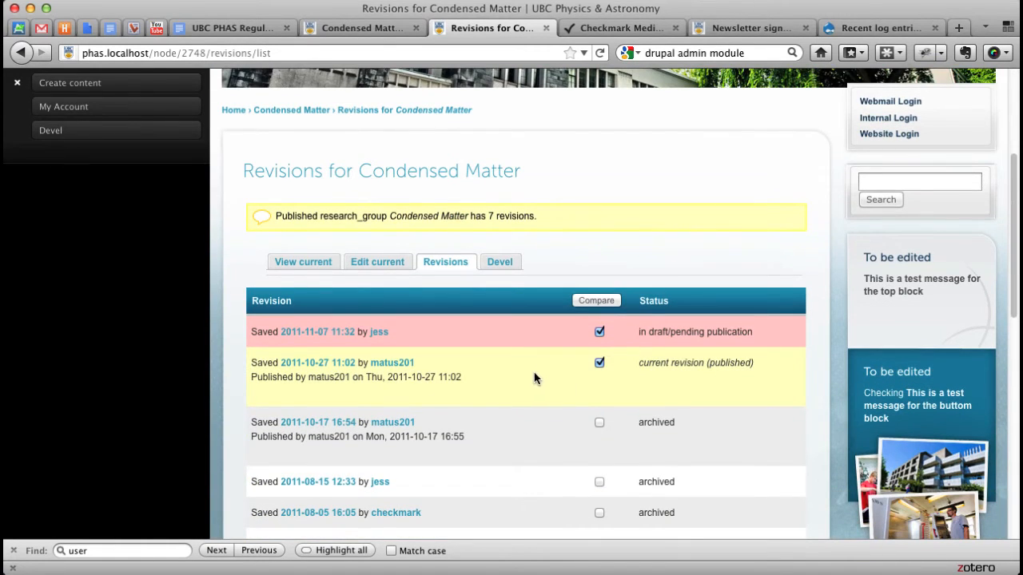
click(599, 420)
drag(641, 367, 748, 365)
click(705, 365)
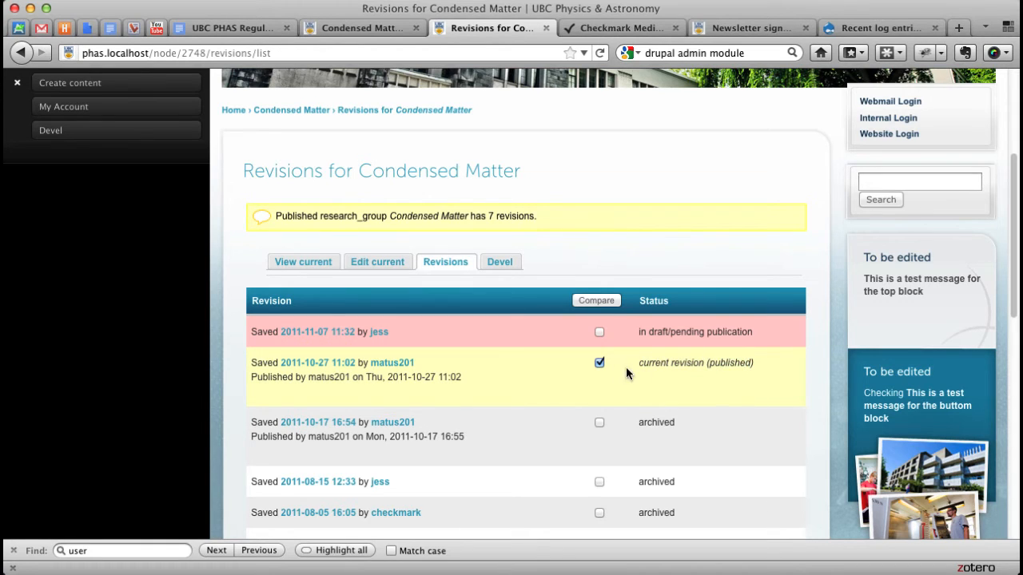
click(599, 333)
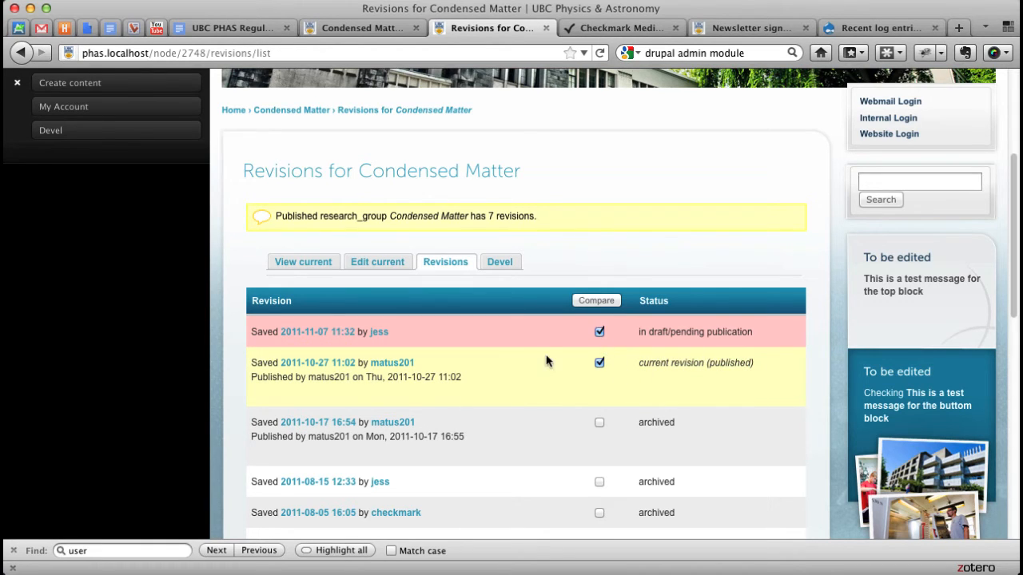
click(594, 302)
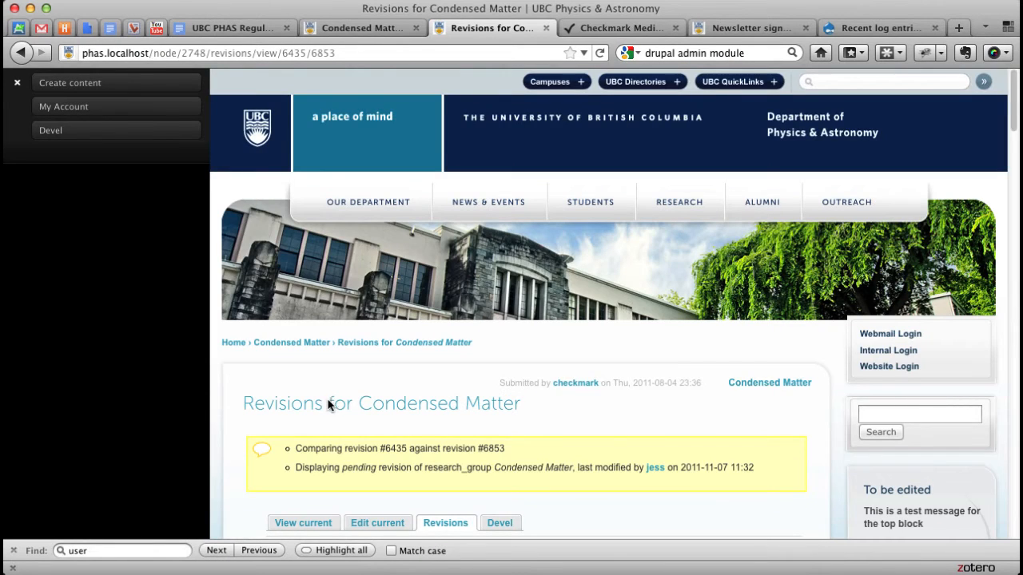
Examine the body changes and the full revised page in the comparison, highlighting the added opening sentence.
scroll(432, 403, down, 5)
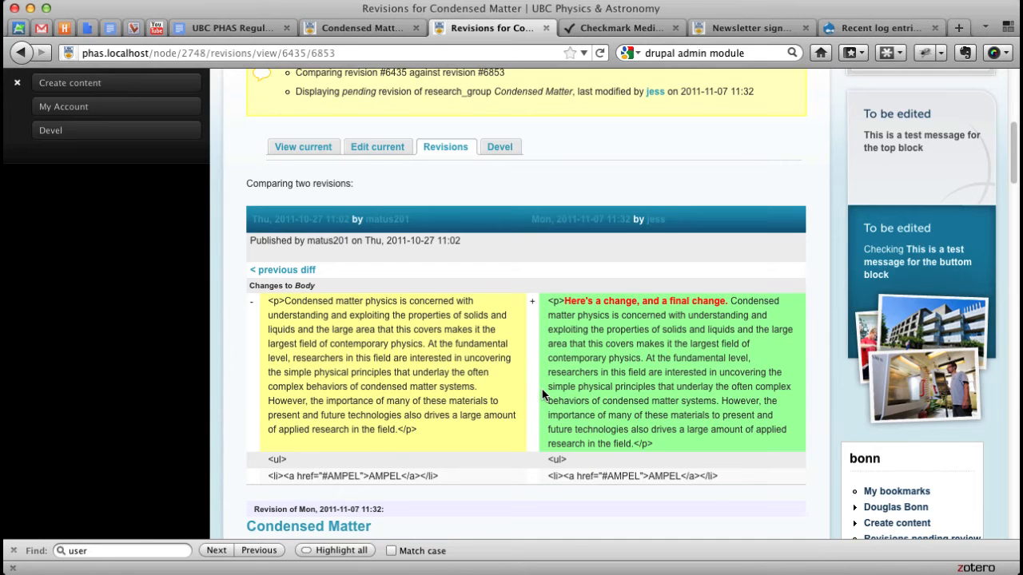
scroll(542, 393, down, 5)
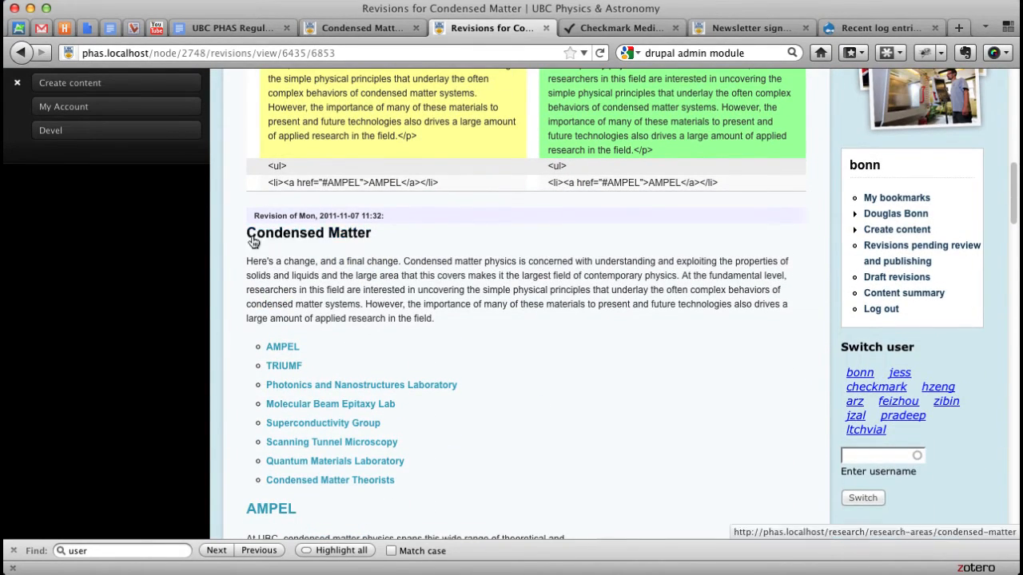
scroll(575, 375, down, 4)
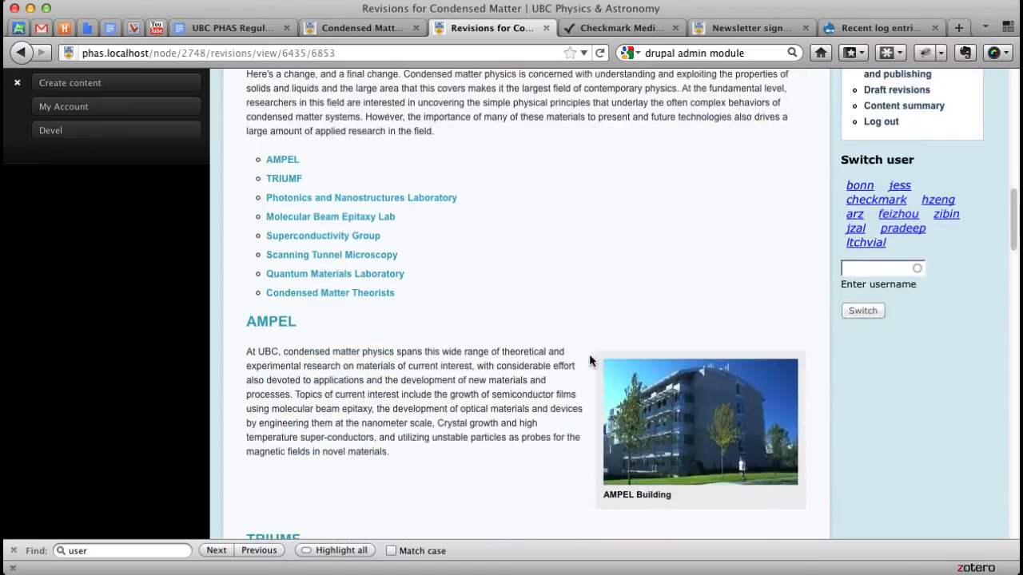
scroll(588, 360, down, 8)
scroll(568, 365, down, 10)
scroll(570, 365, up, 12)
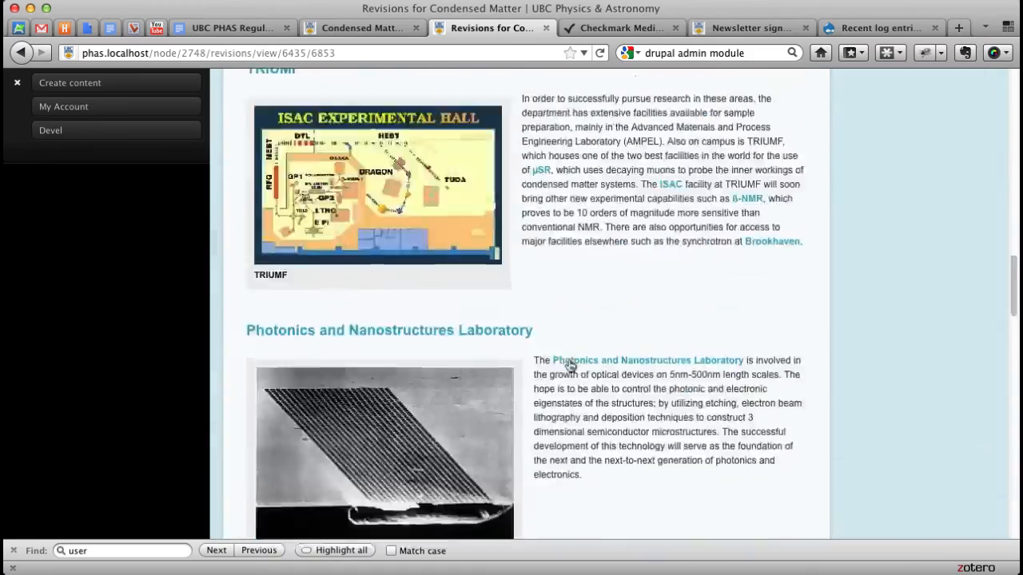
scroll(570, 365, up, 15)
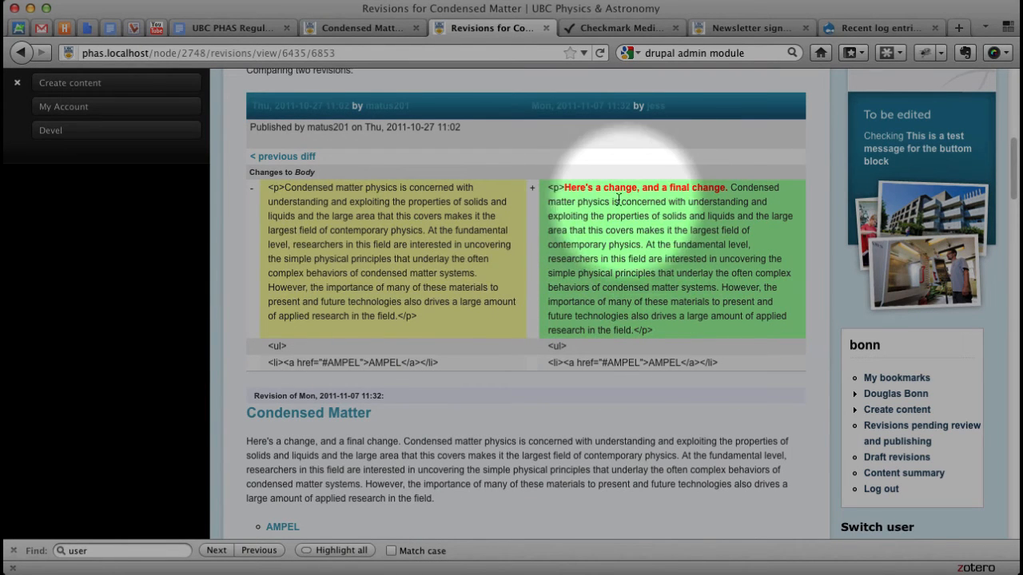
drag(563, 187, 708, 197)
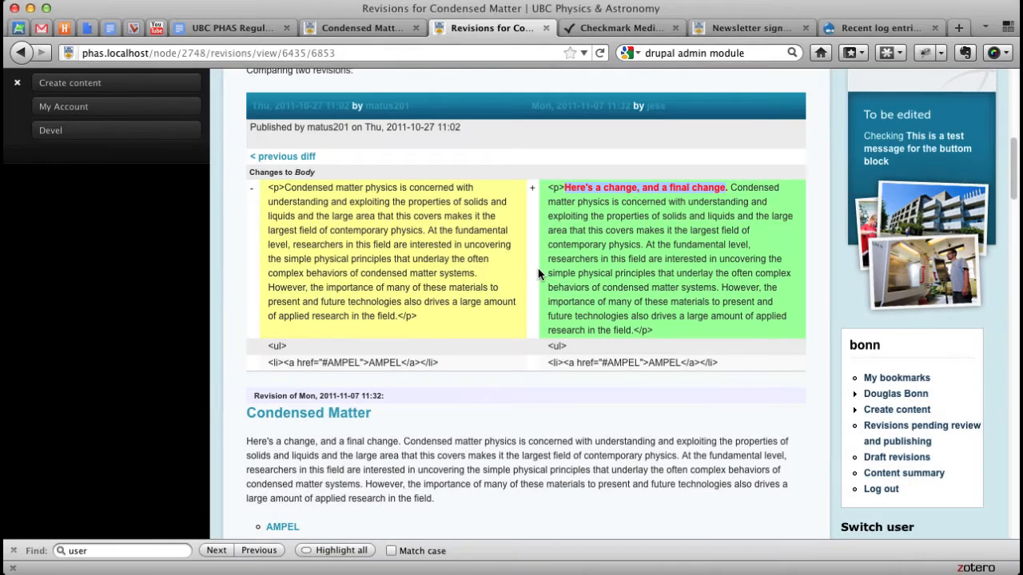
scroll(243, 318, up, 5)
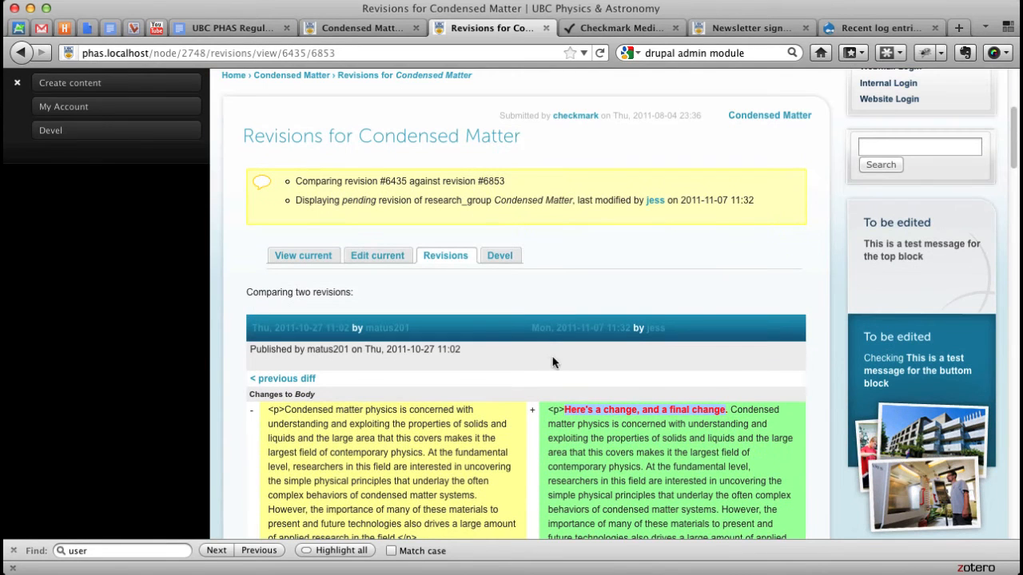
click(450, 259)
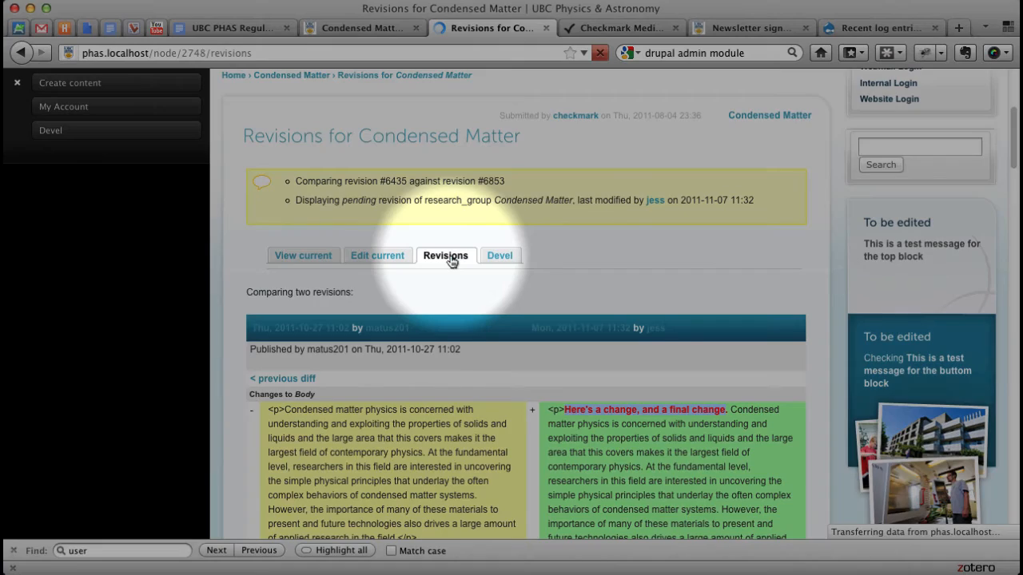
scroll(399, 315, down, 5)
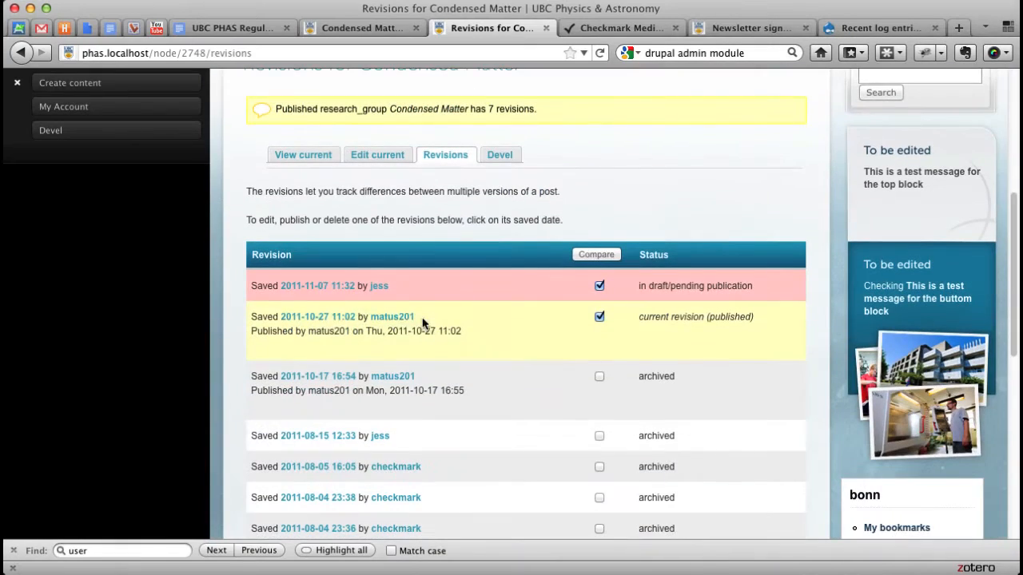
click(326, 290)
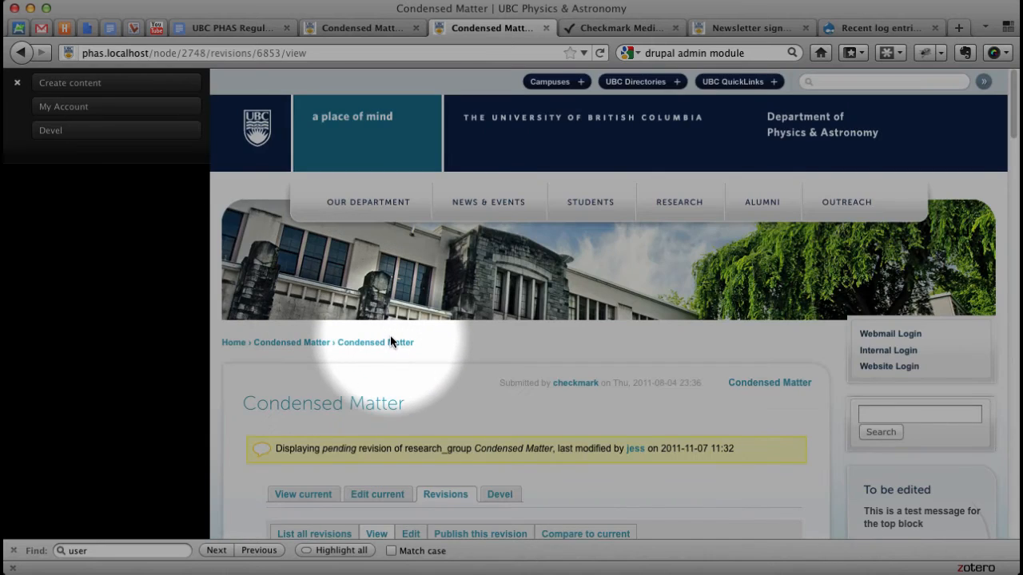
scroll(390, 334, down, 3)
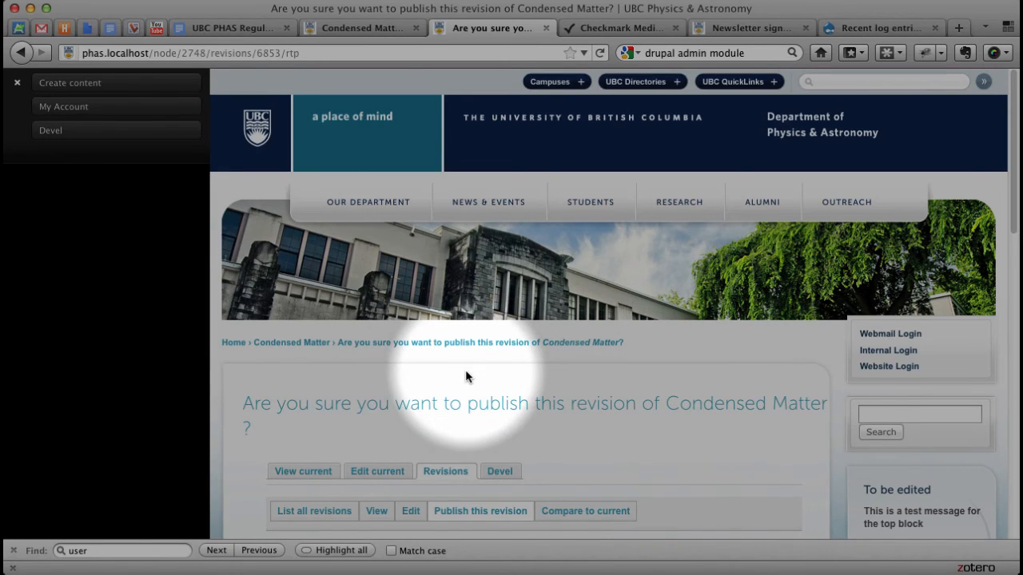
scroll(468, 378, down, 4)
click(274, 431)
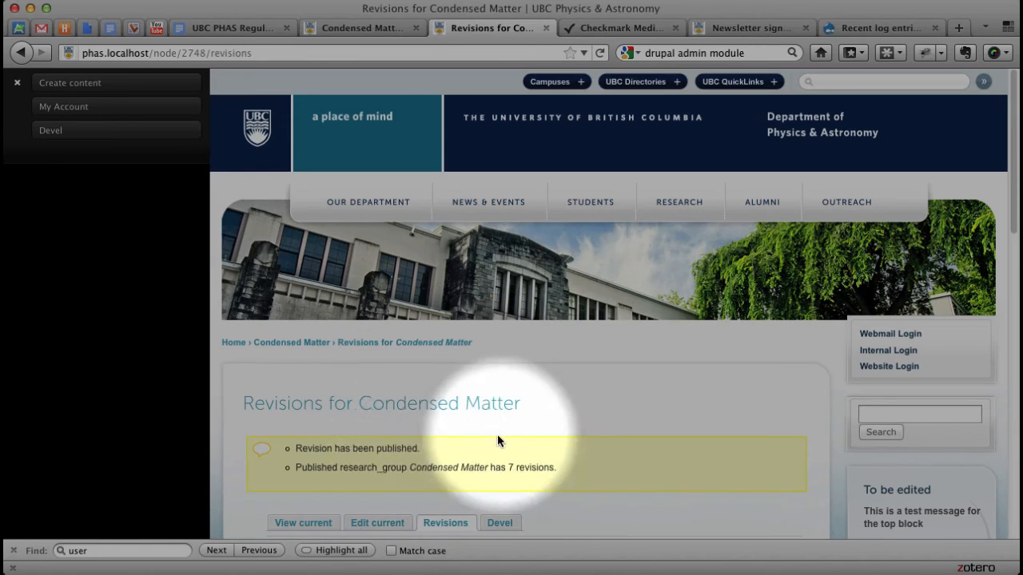
Check the status of the published revision, view the current Condensed Matter page, and highlight its new opening sentence.
scroll(320, 445, down, 6)
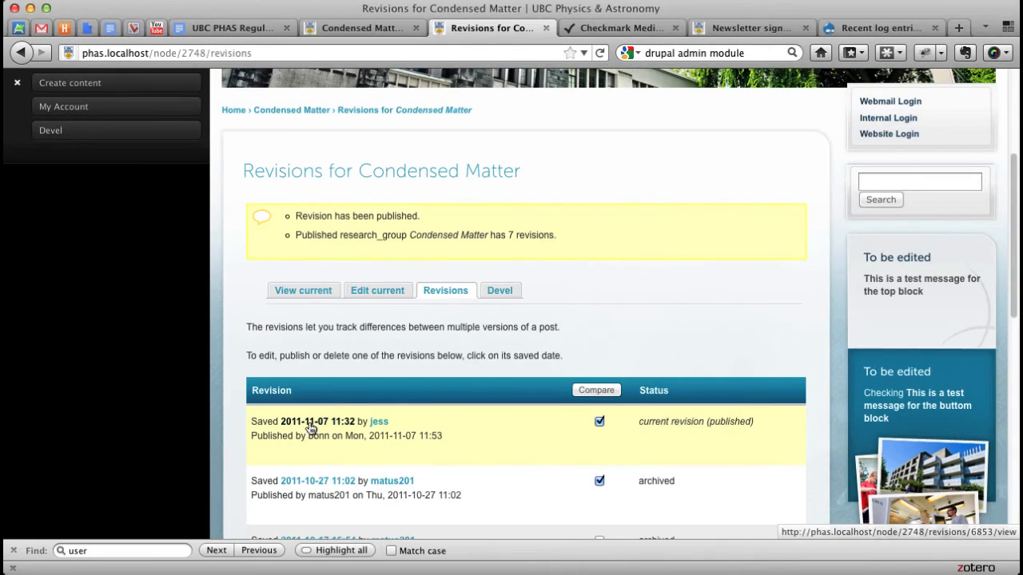
click(308, 291)
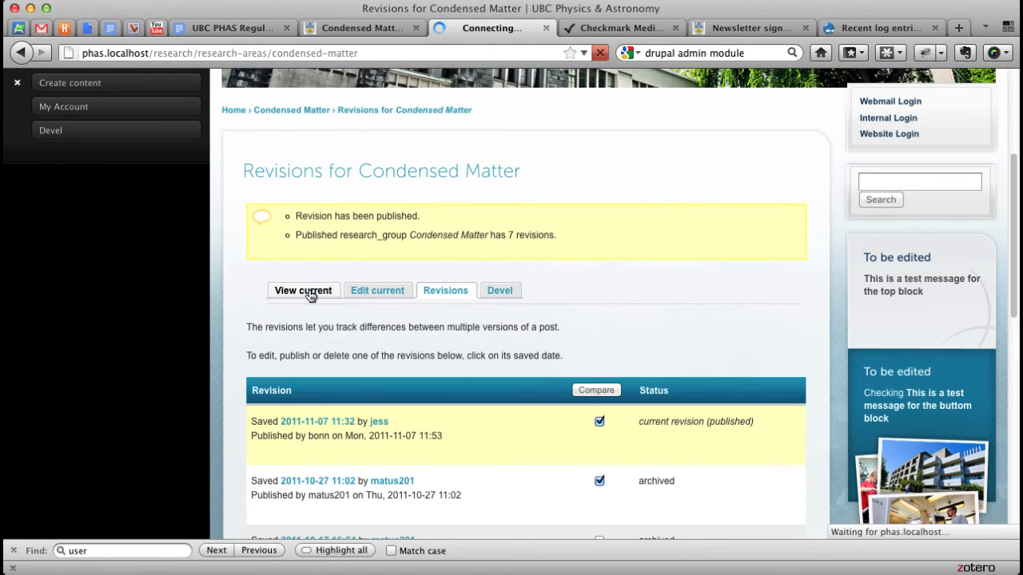
scroll(339, 414, down, 7)
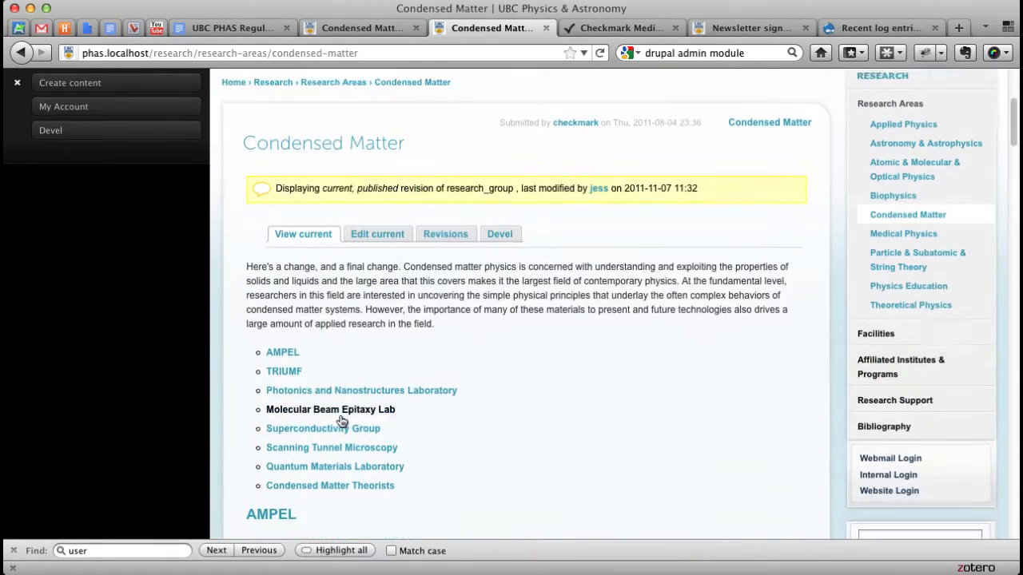
scroll(321, 334, up, 3)
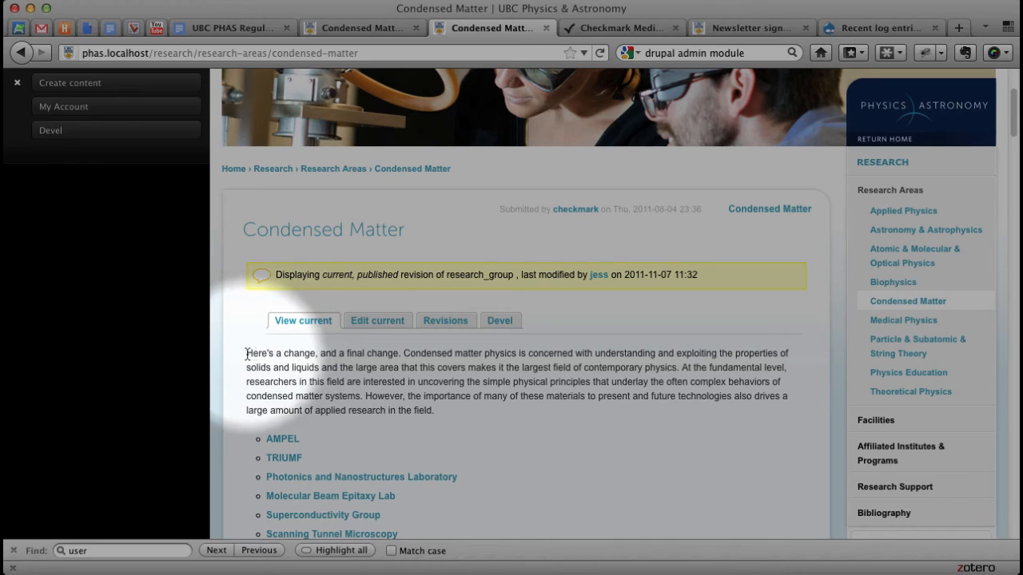
drag(247, 353, 413, 356)
click(399, 355)
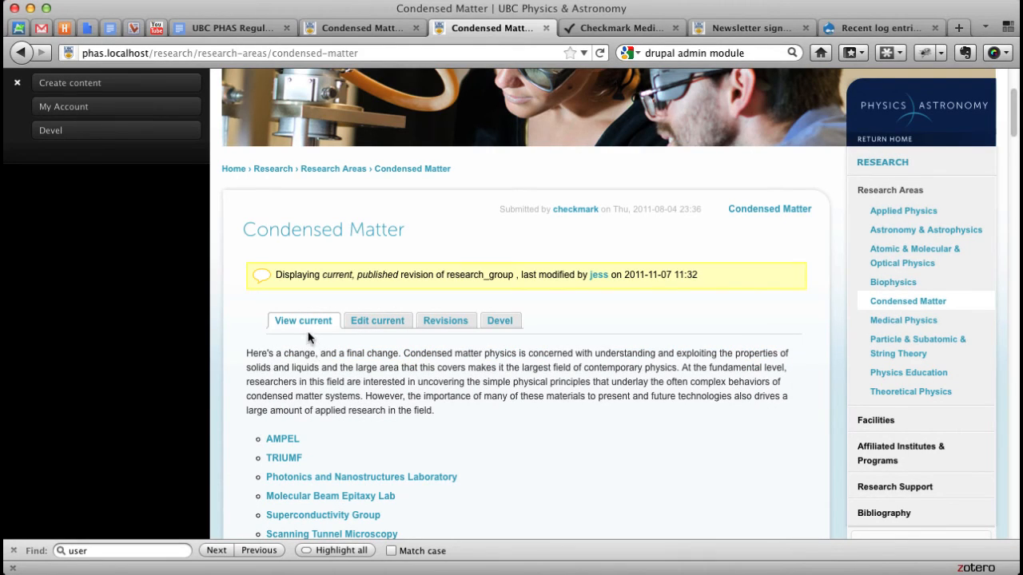
scroll(365, 264, up, 2)
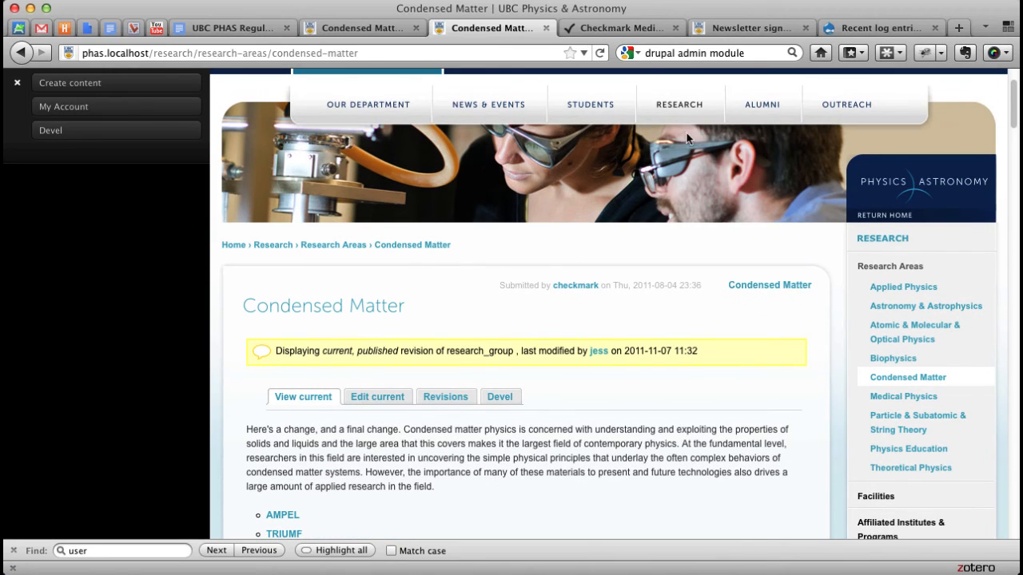
mouse_move(679, 105)
mouse_move(678, 141)
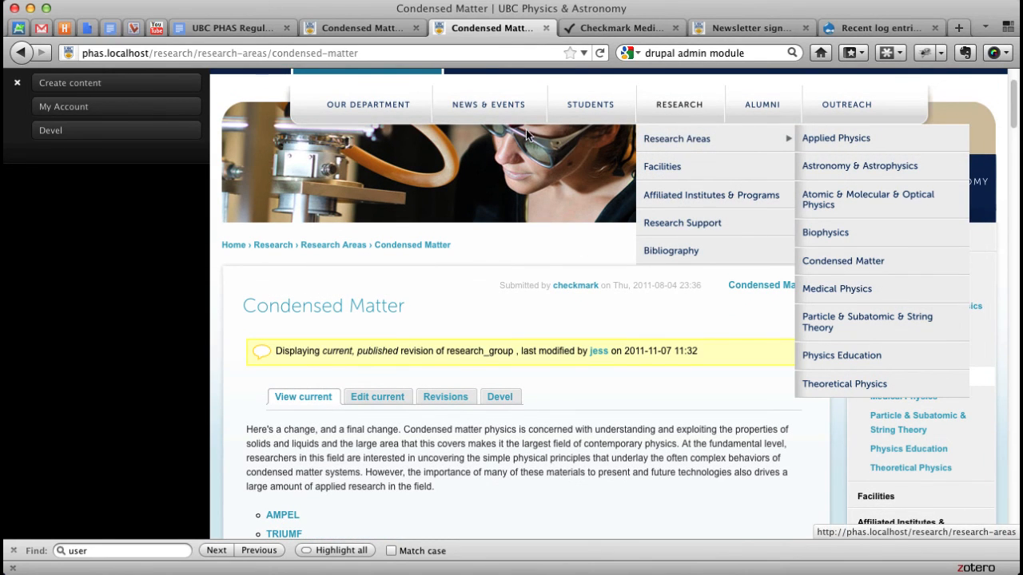
mouse_move(486, 106)
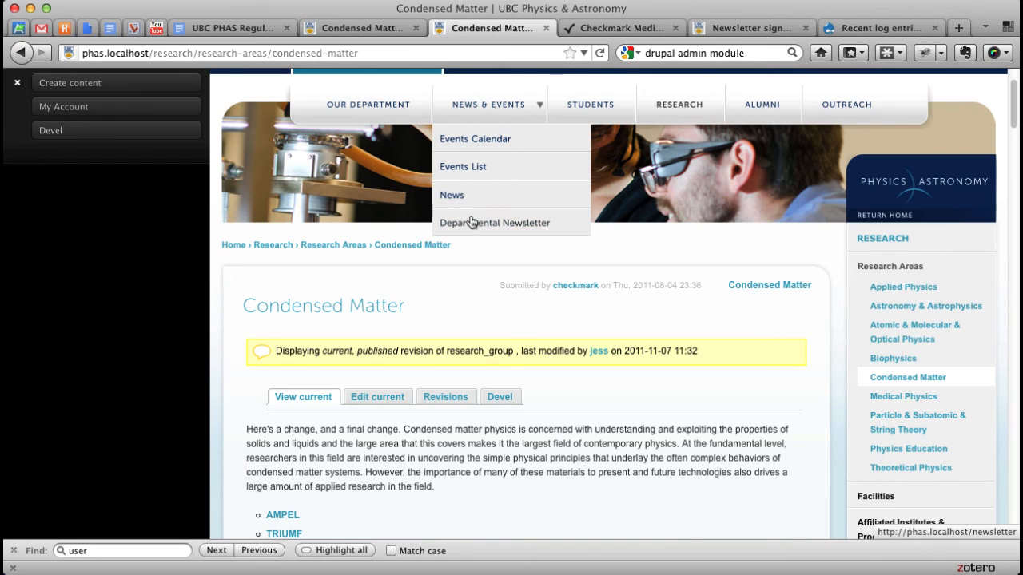
mouse_move(366, 107)
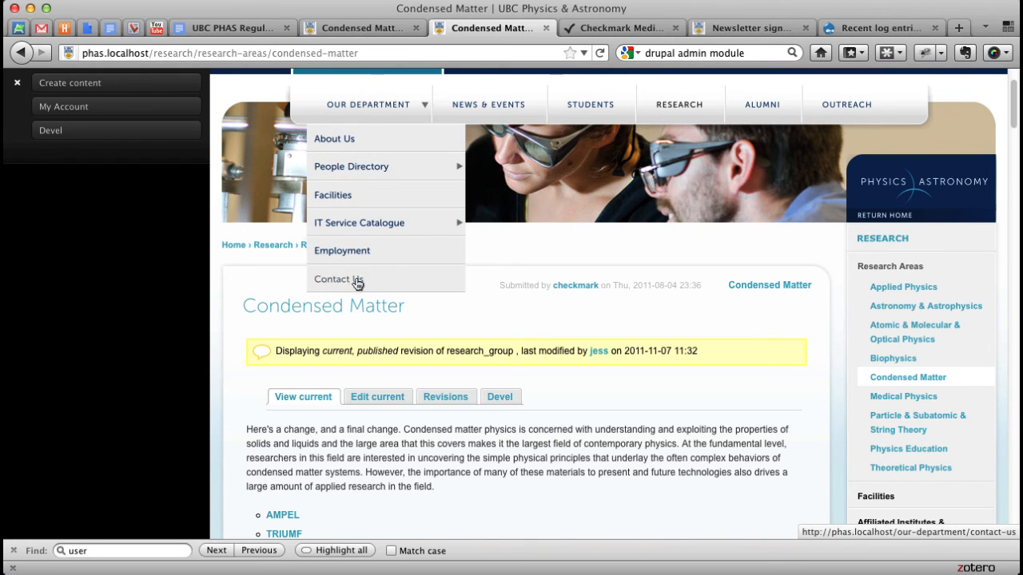
mouse_move(874, 103)
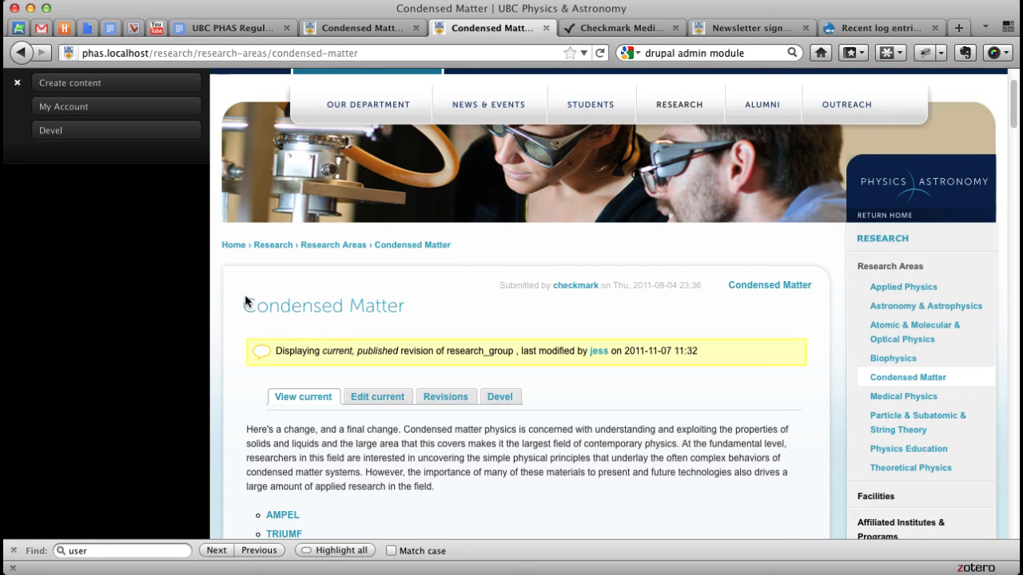
right_click(757, 573)
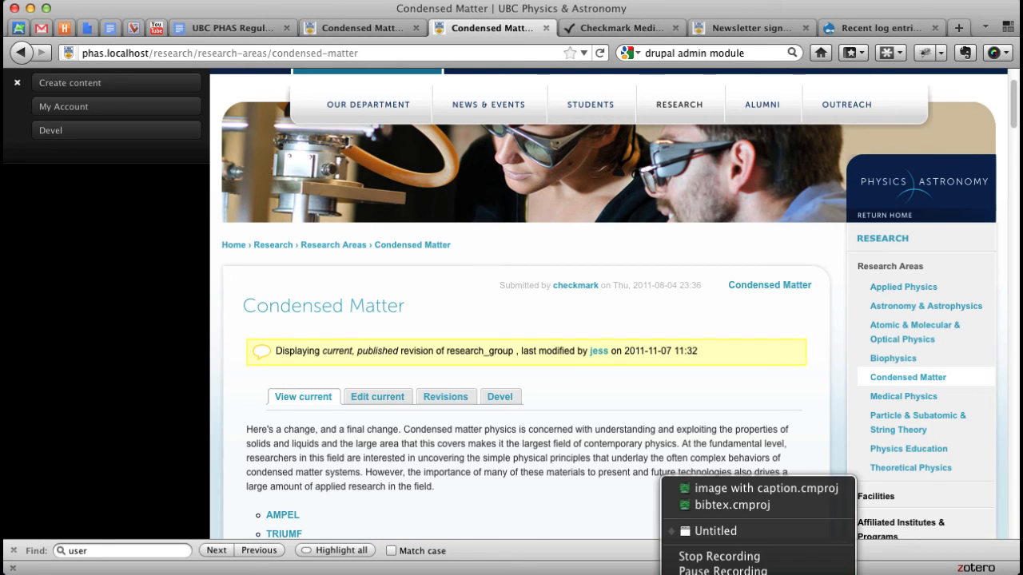